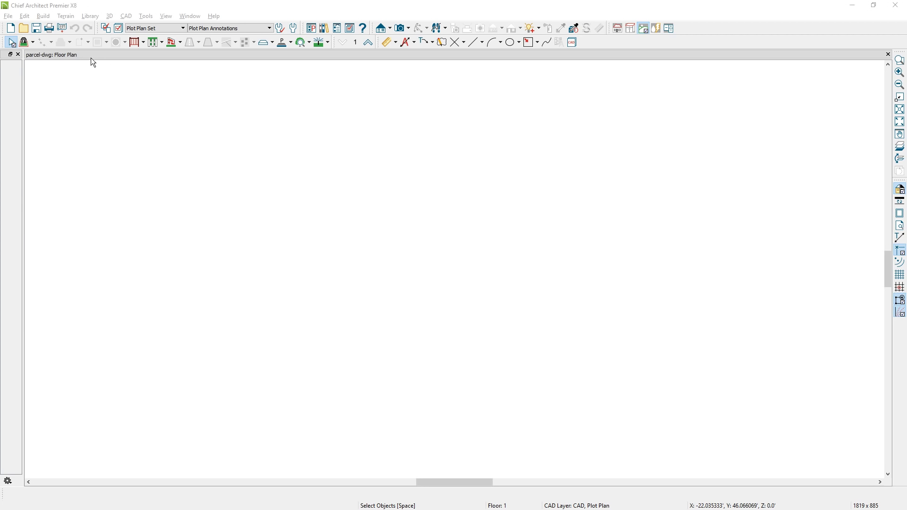
# Step: Start importing GrandView-TOPO.dwg as a drawing, with shared-endpoint lines converted to polylines
pyautogui.click(9, 16)
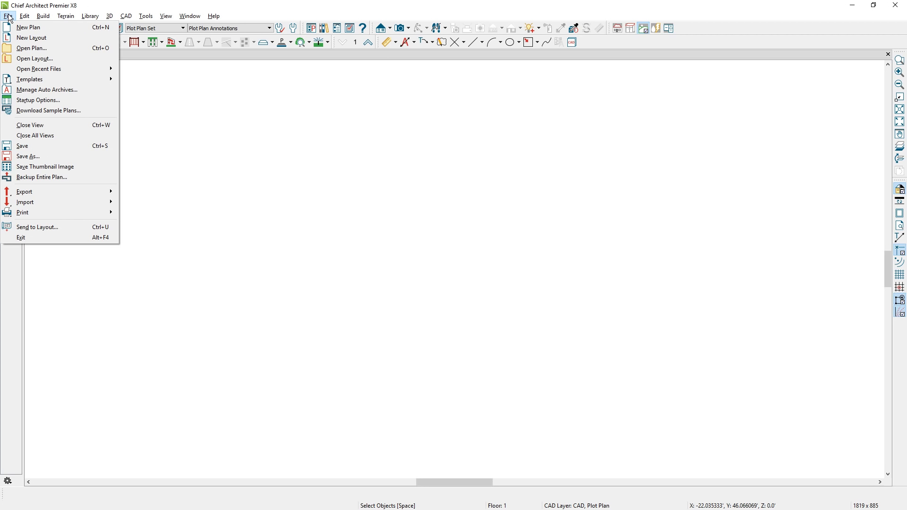
pyautogui.moveTo(46, 205)
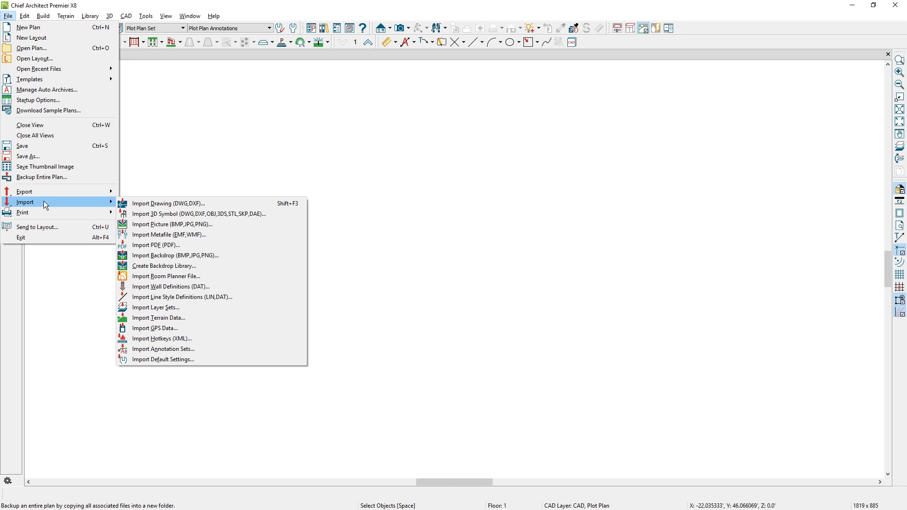
pyautogui.click(145, 203)
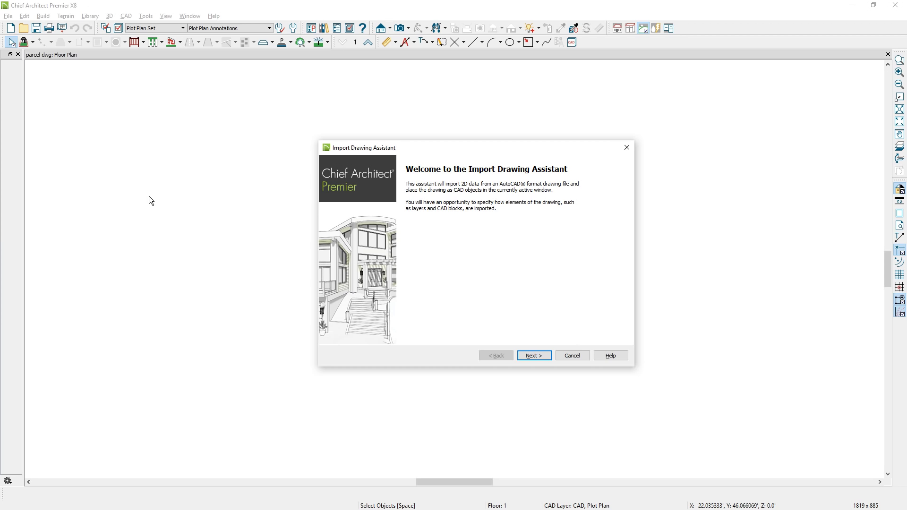
pyautogui.click(536, 356)
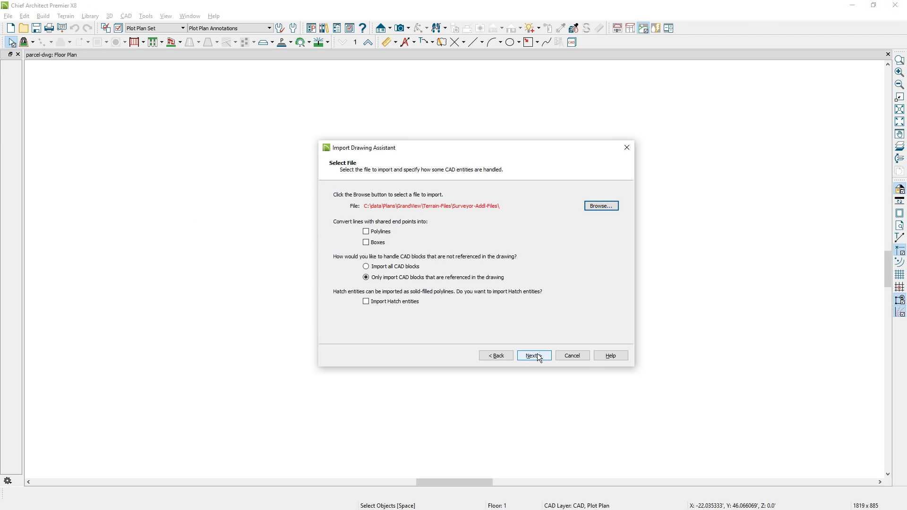
pyautogui.click(614, 206)
pyautogui.click(562, 251)
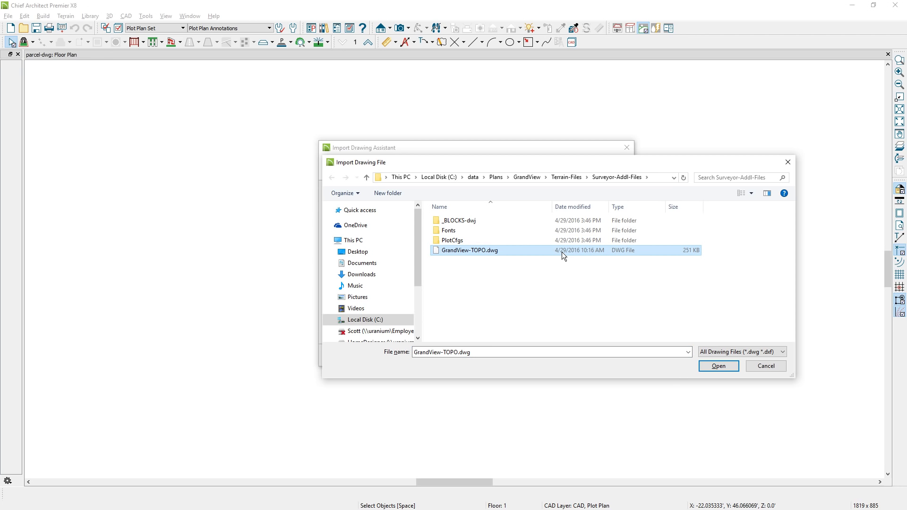
pyautogui.click(724, 366)
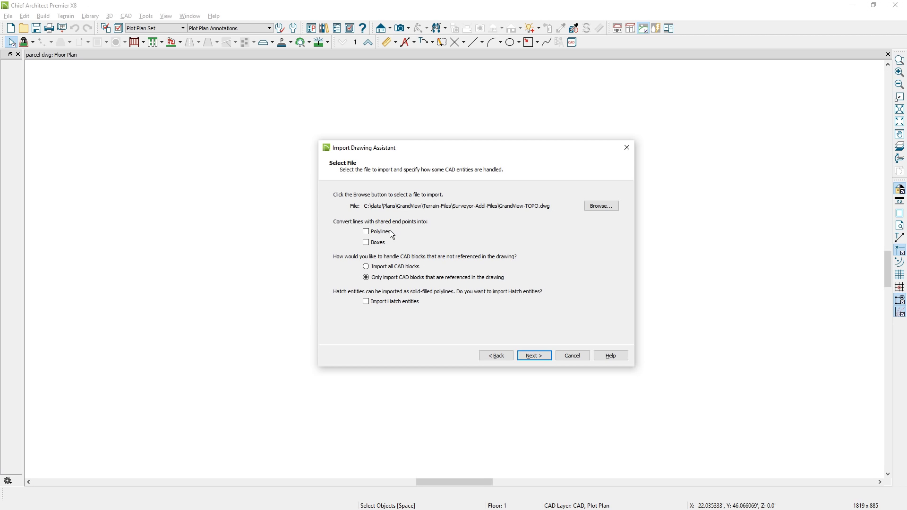
pyautogui.click(373, 234)
# Step: Set the CONT-MJR contour layer to convert to Elevation Data
pyautogui.click(546, 359)
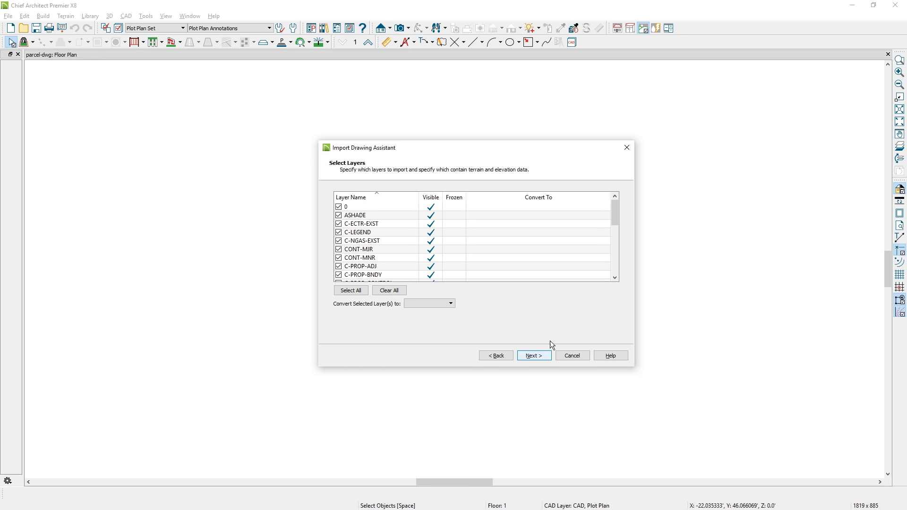
pyautogui.moveTo(618, 219); pyautogui.dragTo(582, 222)
pyautogui.click(364, 252)
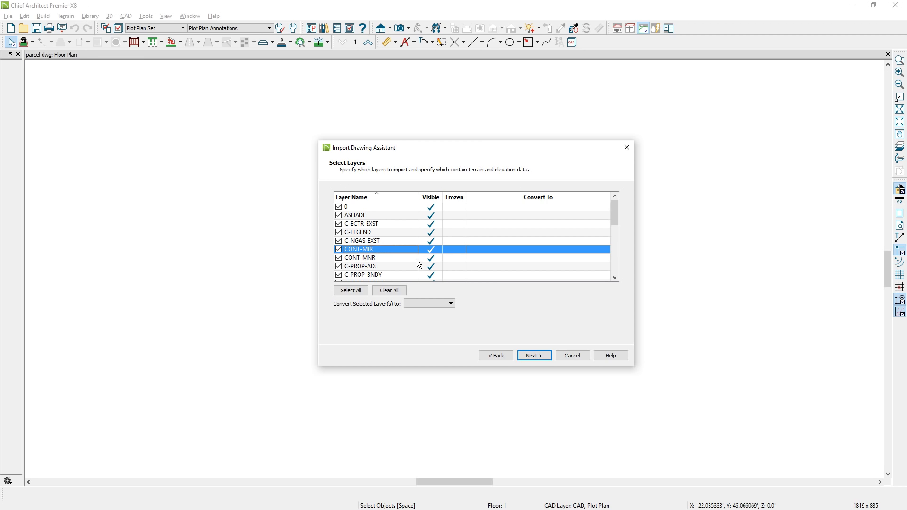
pyautogui.click(452, 303)
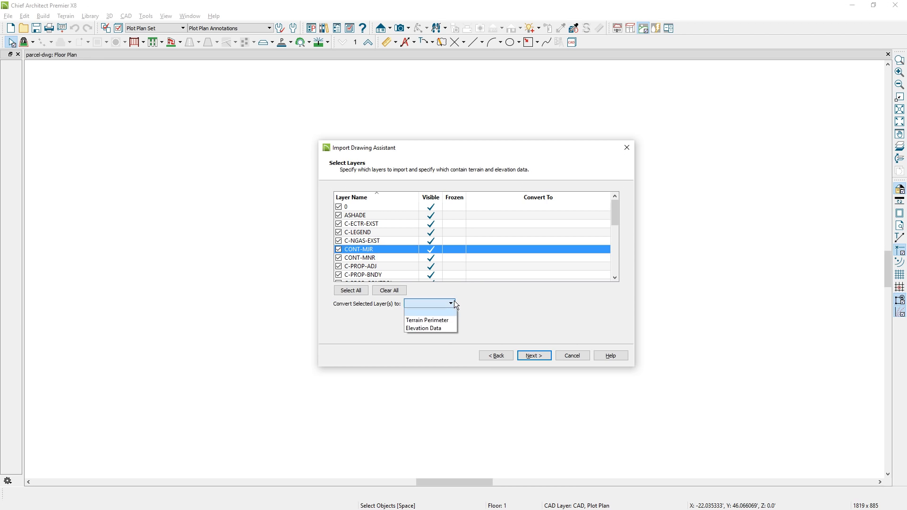
pyautogui.click(445, 330)
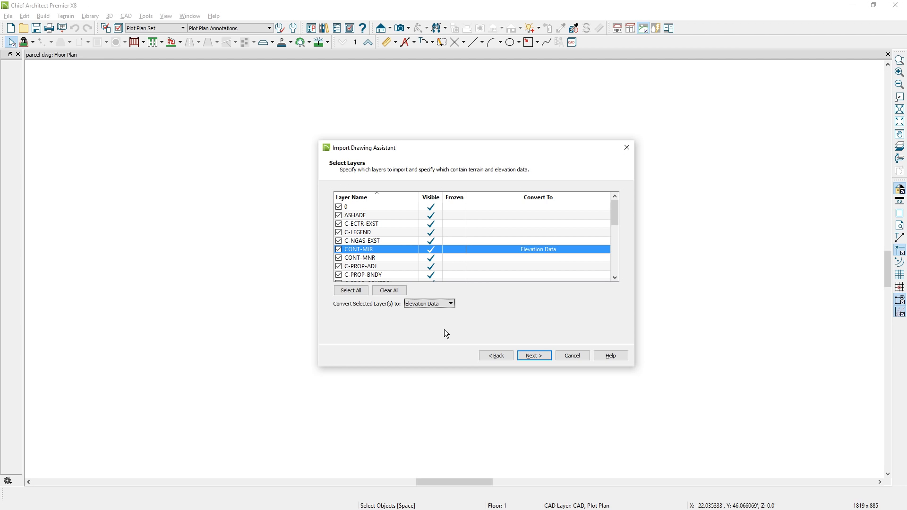
# Step: Set the C-PROP-BNDY boundary layer to convert to Terrain Perimeter
pyautogui.click(392, 275)
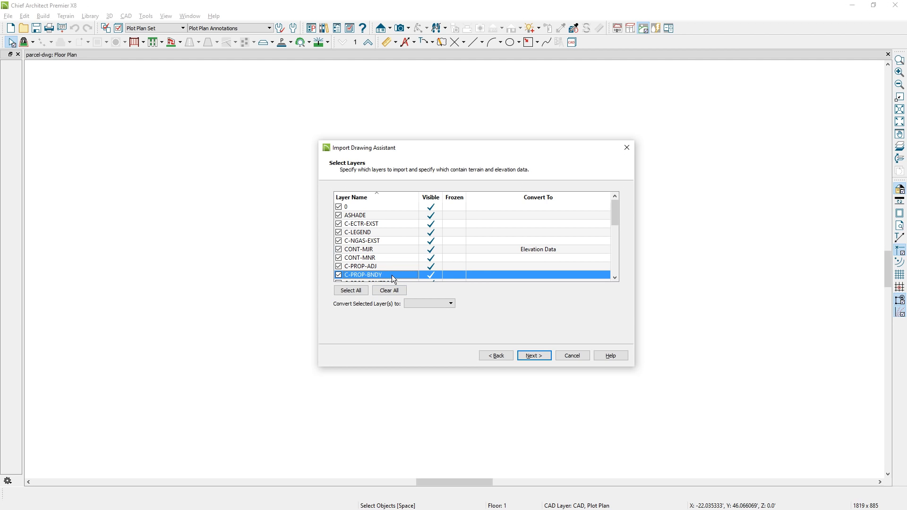
pyautogui.click(449, 303)
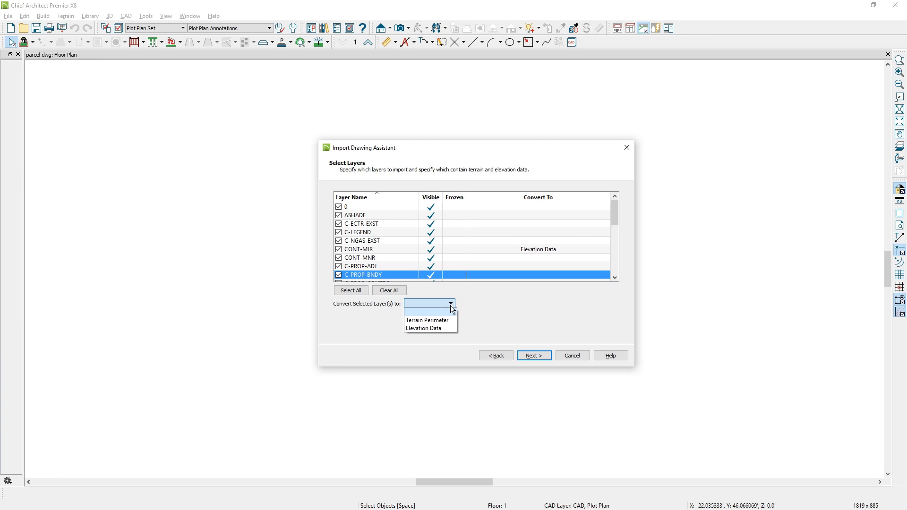
pyautogui.click(445, 322)
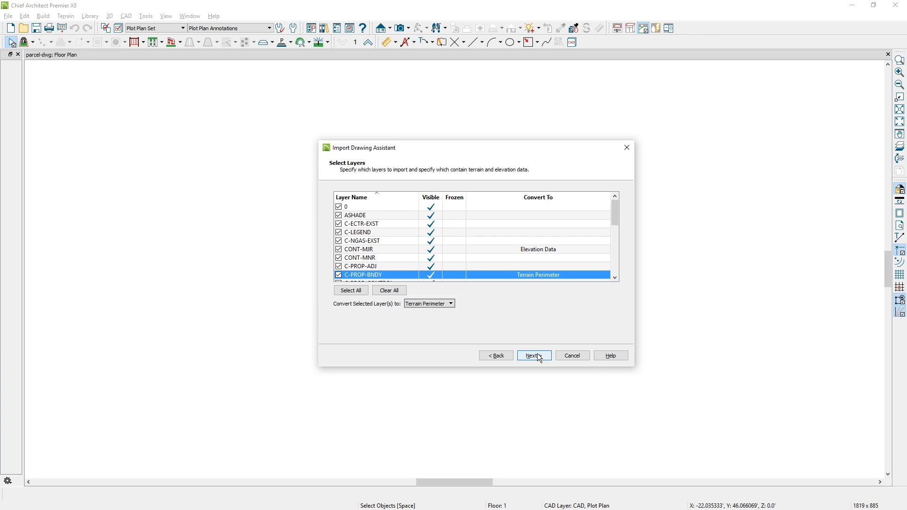
# Step: In Advanced Layer Mapping, map CONT-MJR to the Terrain, Elevation Data layer
pyautogui.click(534, 355)
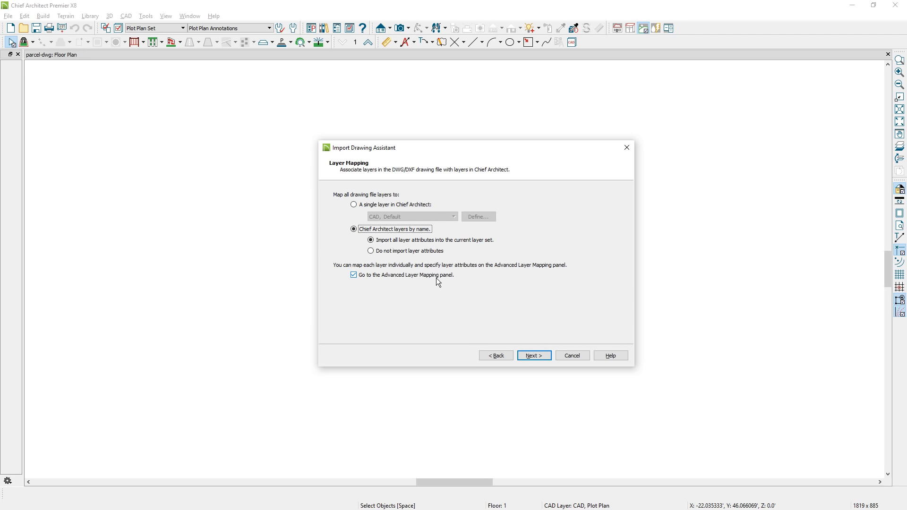
pyautogui.click(539, 357)
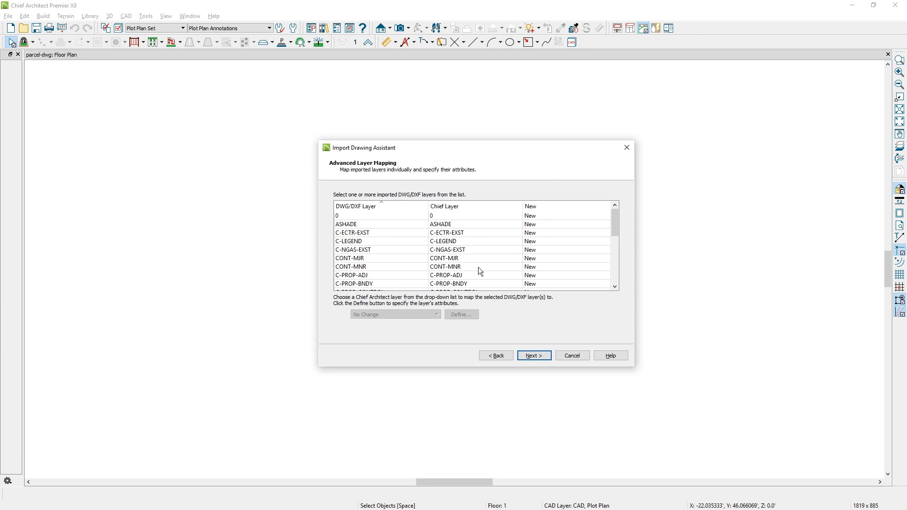
pyautogui.click(395, 259)
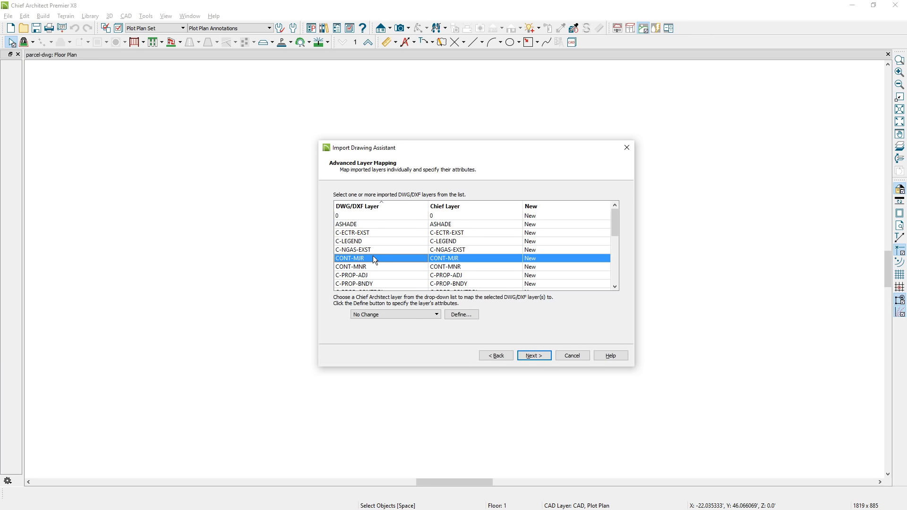
pyautogui.click(433, 315)
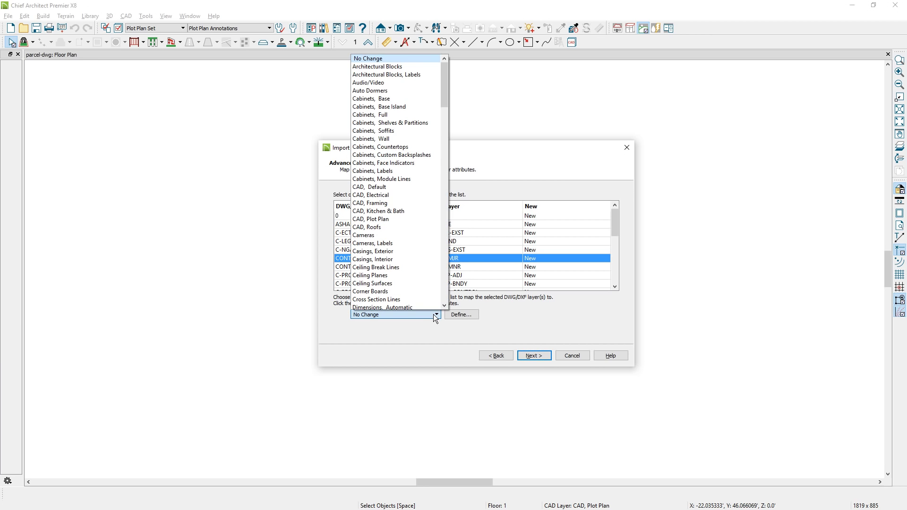
pyautogui.press('t')
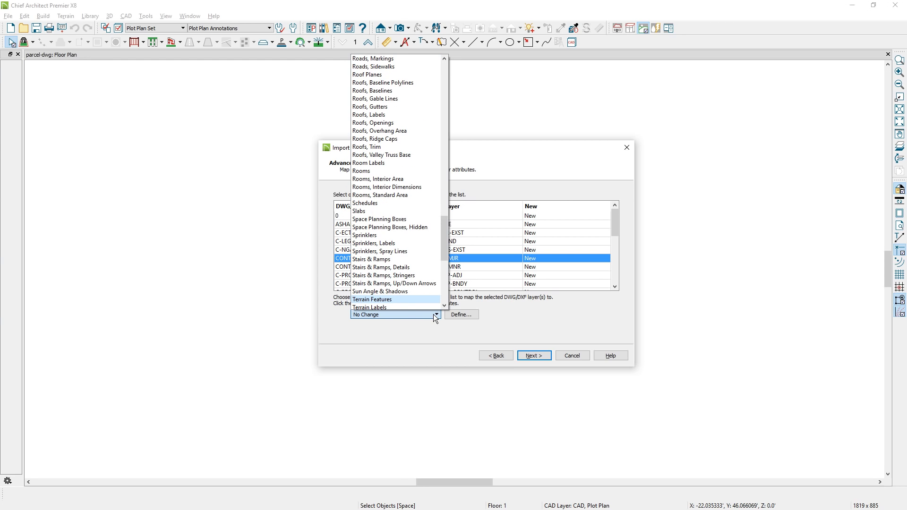
pyautogui.click(446, 306)
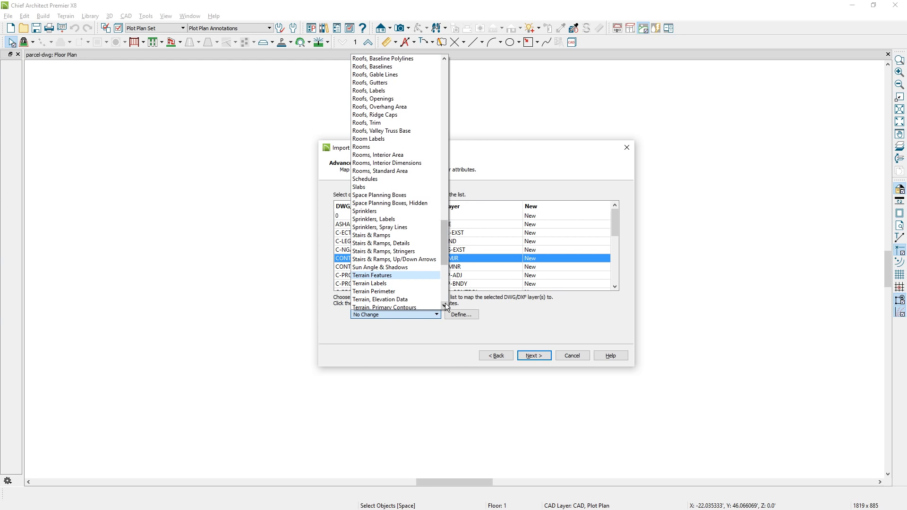
pyautogui.click(412, 299)
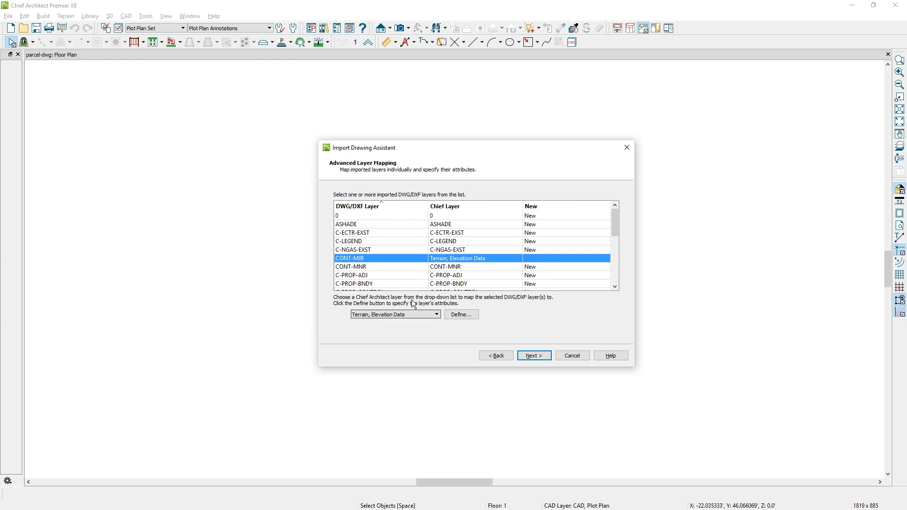
# Step: Map C-PROP-BNDY to the Terrain Perimeter layer
pyautogui.click(393, 284)
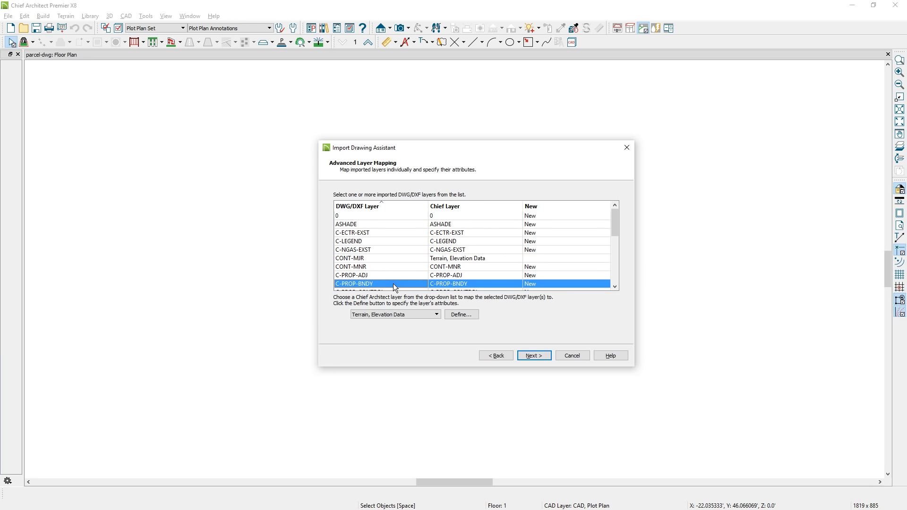
pyautogui.click(452, 315)
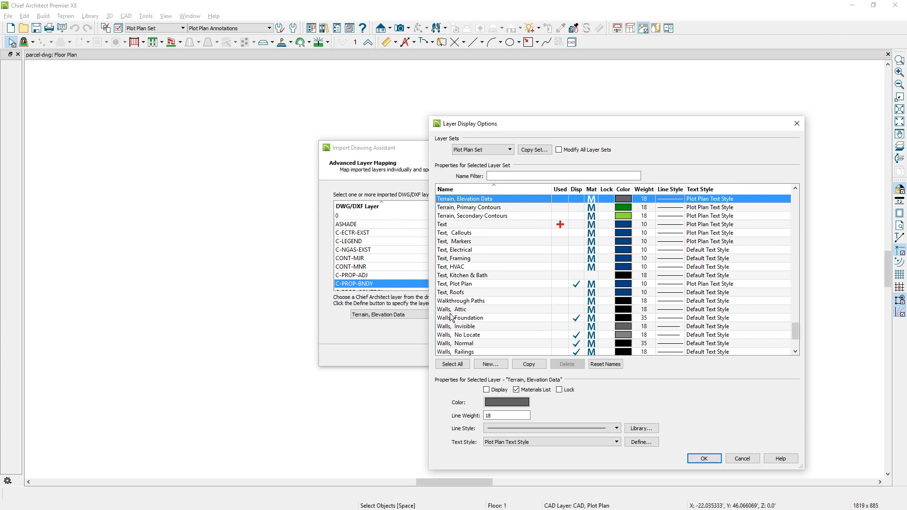
pyautogui.press('Up')
pyautogui.click(704, 459)
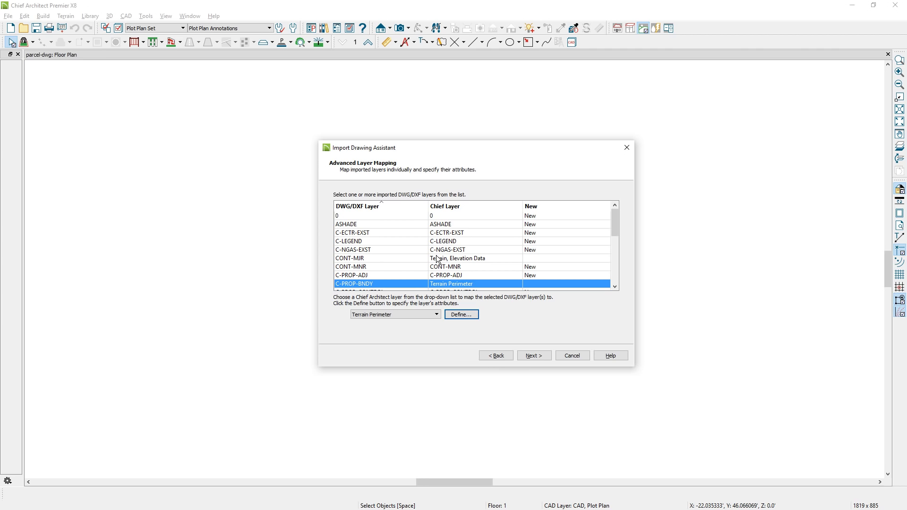
# Step: Set the drawing unit to feet and finish importing the survey drawing
pyautogui.click(533, 356)
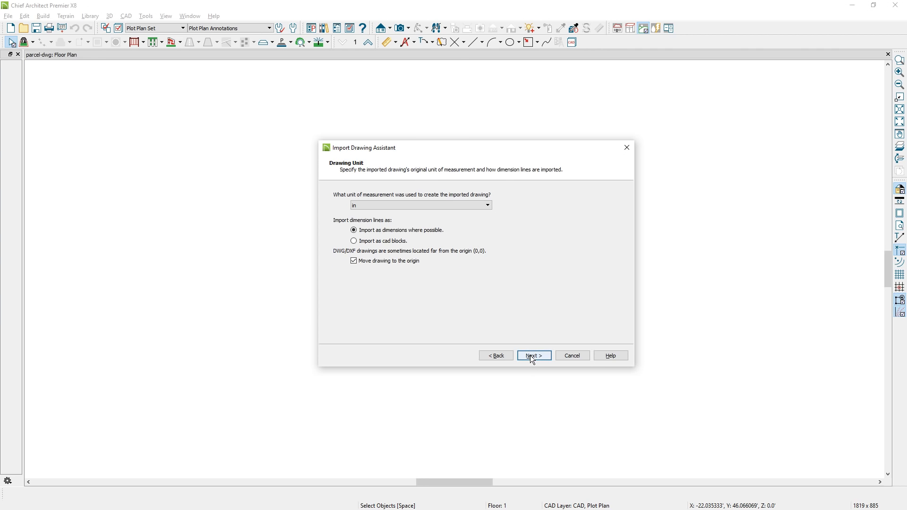
pyautogui.click(490, 206)
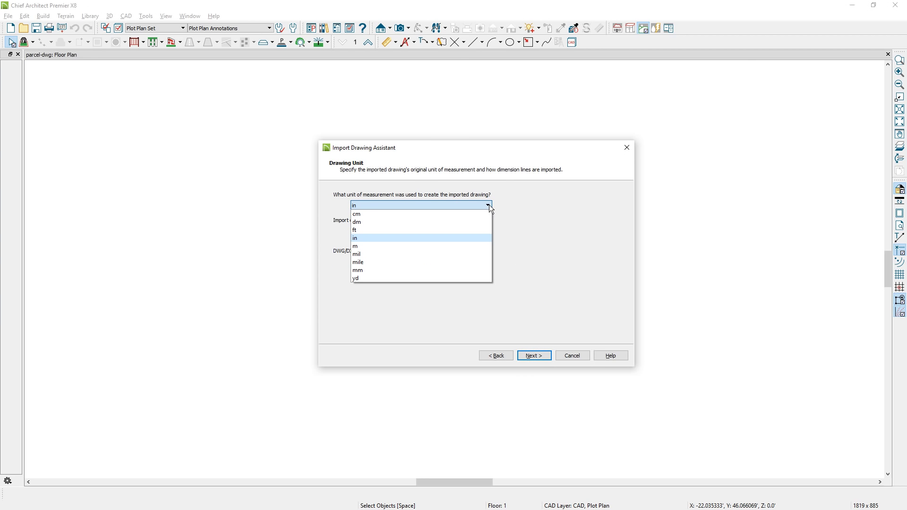
pyautogui.click(368, 232)
pyautogui.click(534, 356)
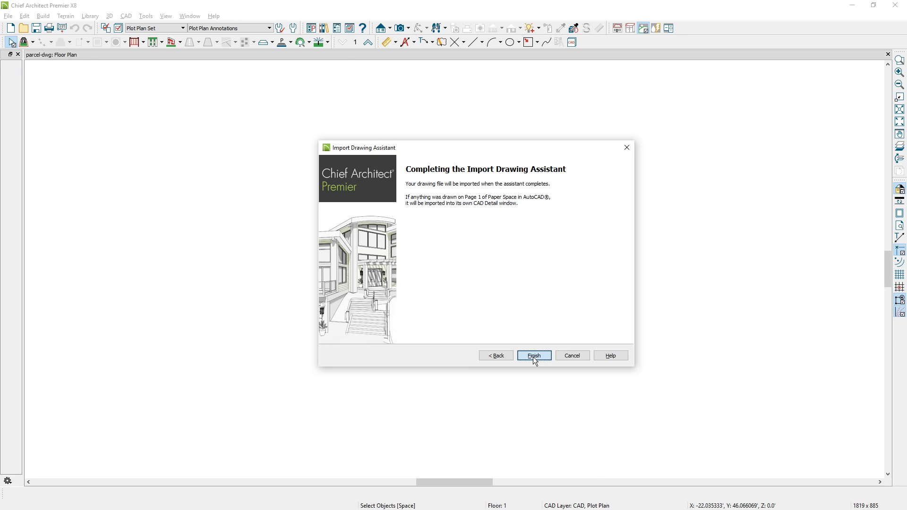
pyautogui.click(533, 356)
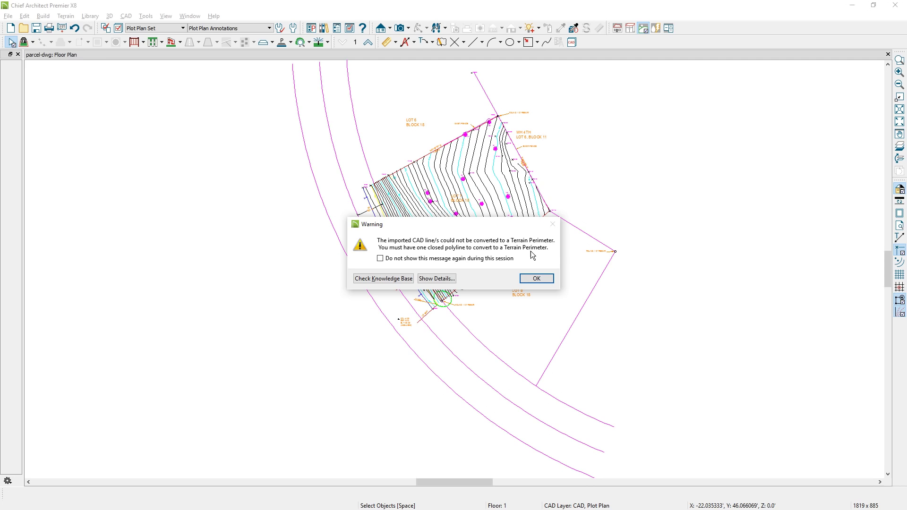
# Step: Dismiss the import warning and zoom in on the boundary lines at the lot corner
pyautogui.click(536, 280)
pyautogui.scroll(5, 371, 187)
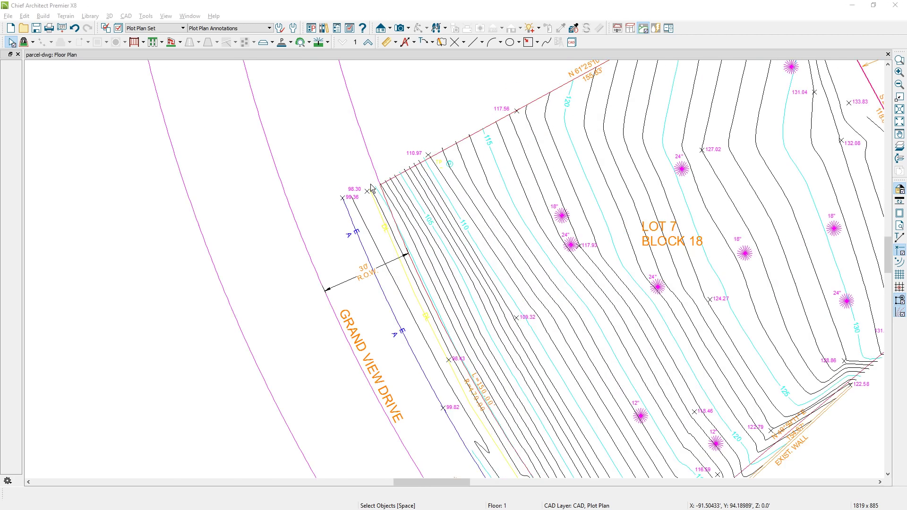
pyautogui.scroll(3, 371, 188)
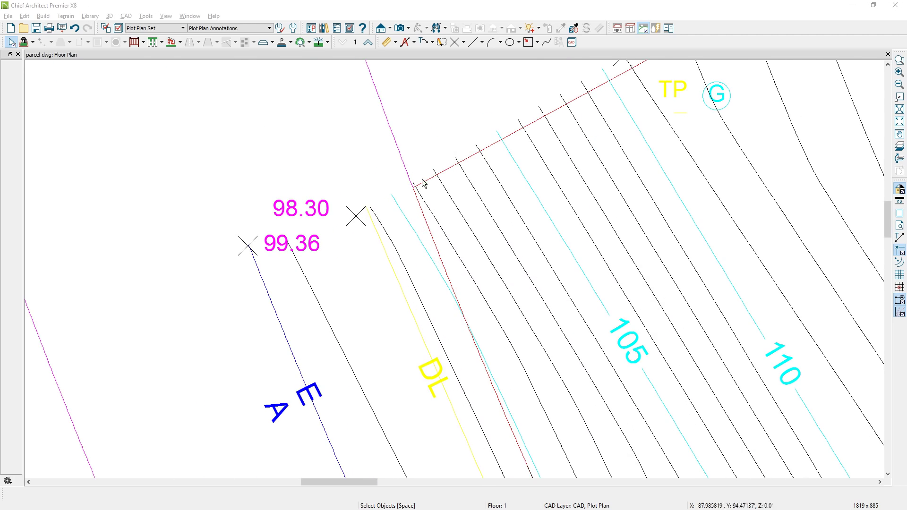
pyautogui.click(428, 181)
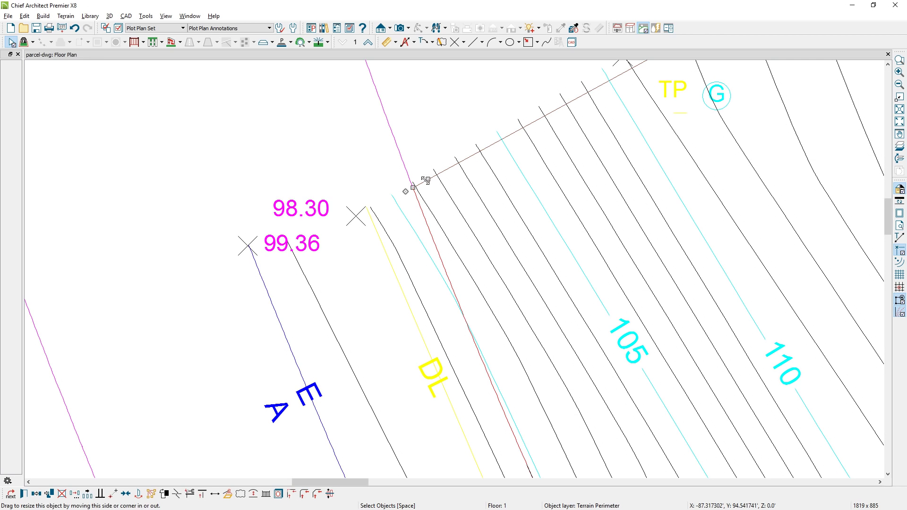
pyautogui.click(418, 189)
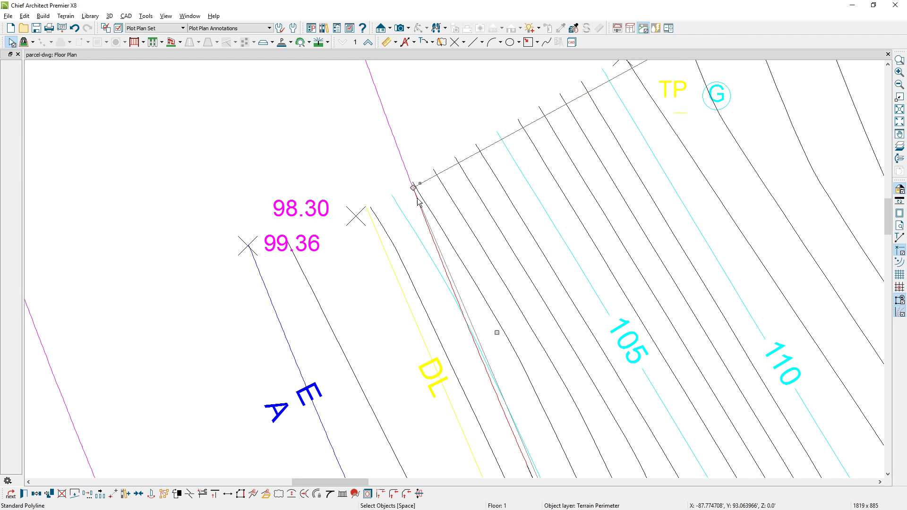
# Step: Pan to Grand View Drive and select the boundary polyline at the rebar corner
pyautogui.scroll(-4, 371, 168)
pyautogui.moveTo(481, 278); pyautogui.dragTo(359, 95, button='middle')
pyautogui.scroll(2, 539, 359)
pyautogui.scroll(3, 478, 341)
pyautogui.click(504, 336)
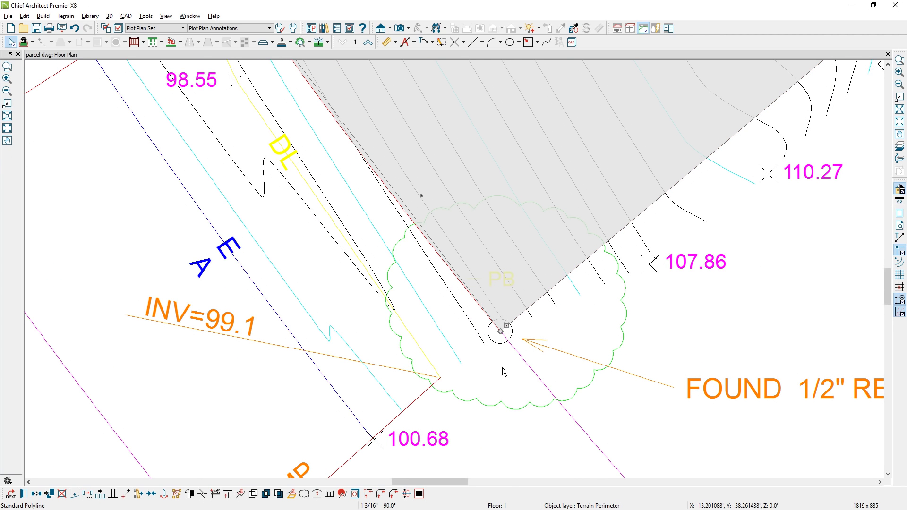
# Step: Bring the rest of Lot 7 into view and select its whole boundary polyline
pyautogui.scroll(-4, 502, 332)
pyautogui.moveTo(521, 241); pyautogui.dragTo(497, 351, button='middle')
pyautogui.scroll(-2, 496, 350)
pyautogui.moveTo(532, 285); pyautogui.dragTo(503, 327, button='middle')
pyautogui.click(503, 328)
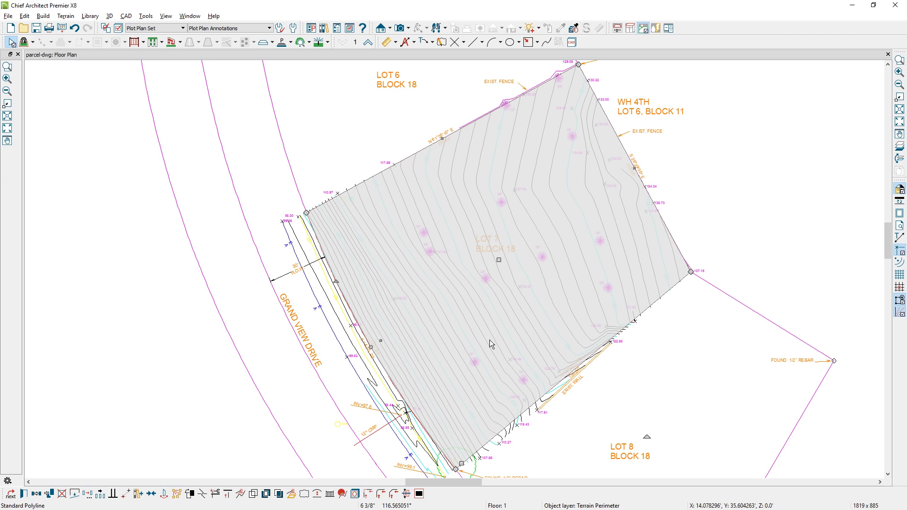
# Step: Convert the Lot 7 boundary polyline to a Terrain Perimeter and view it in Perspective Full Overview
pyautogui.click(292, 495)
pyautogui.click(630, 228)
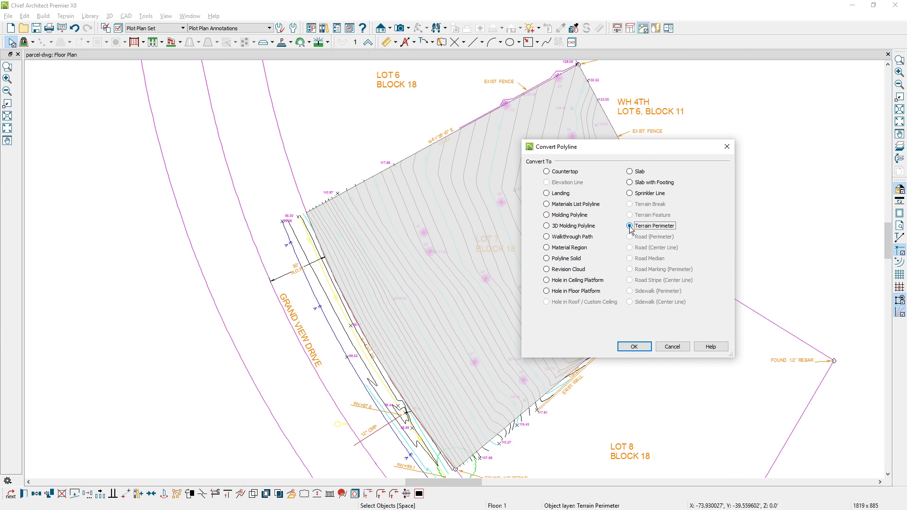
pyautogui.click(632, 347)
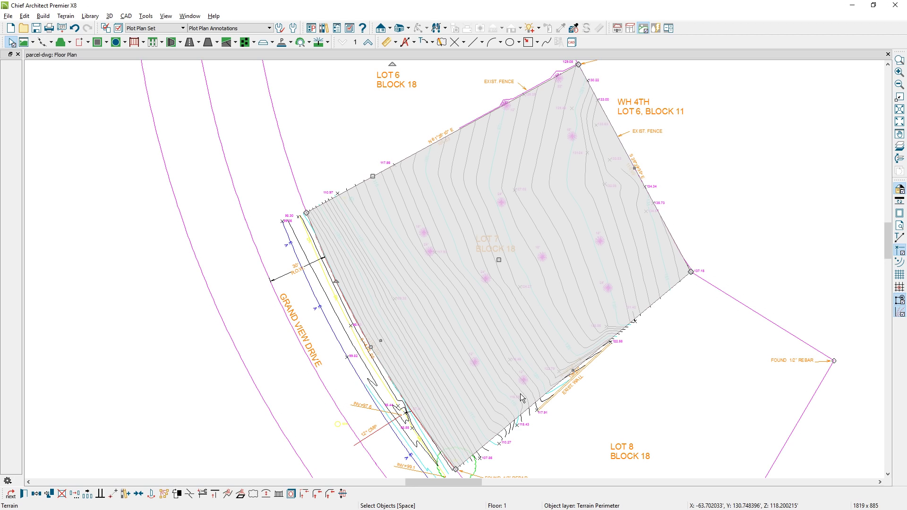
pyautogui.click(399, 29)
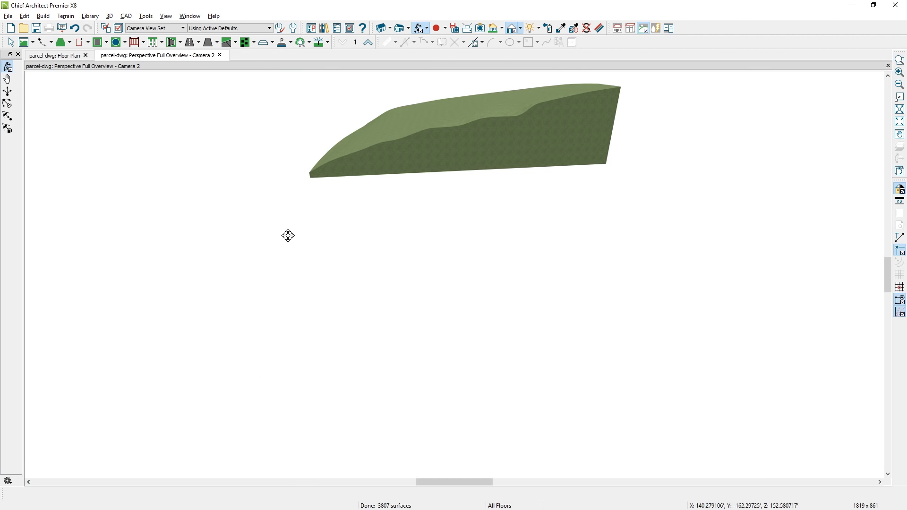
# Step: Orbit the 3D terrain to see its slope from above, then return to the floor plan
pyautogui.moveTo(288, 225); pyautogui.dragTo(529, 285)
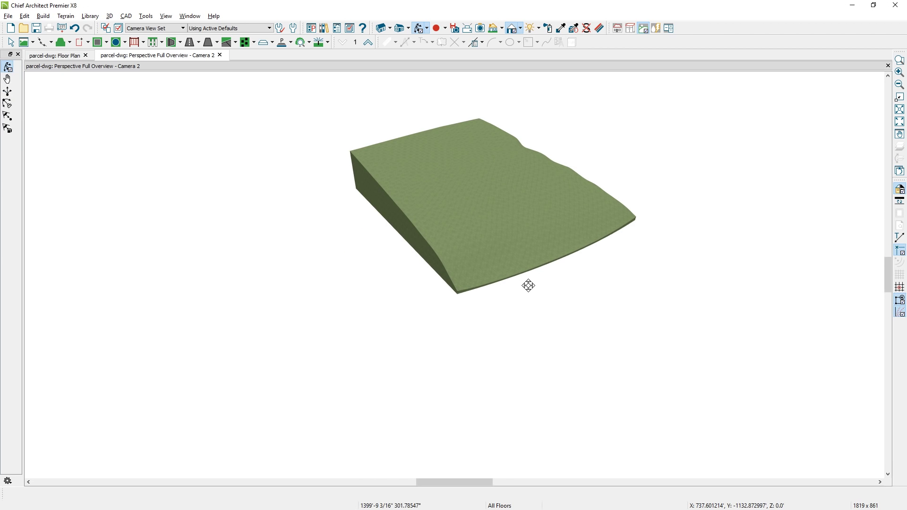
pyautogui.moveTo(556, 237); pyautogui.dragTo(407, 232)
pyautogui.hotkey('ctrl', 'Tab')
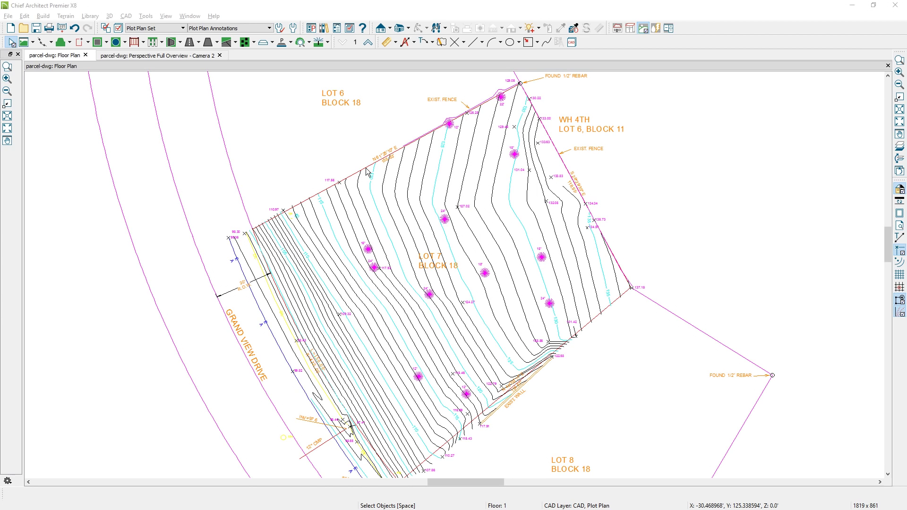
# Step: Open the lot edge's Terrain Specification, select its 28.580598° angle, and place Excel alongside
pyautogui.click(367, 171)
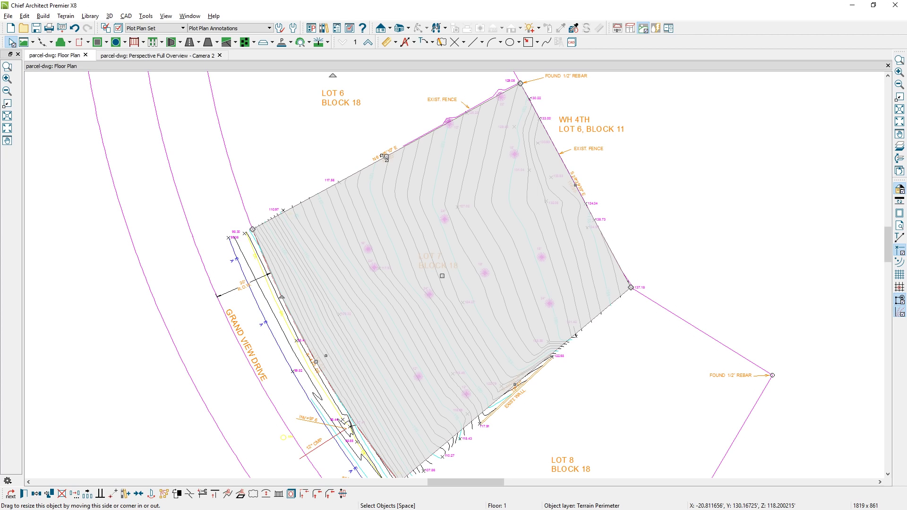
pyautogui.doubleClick(385, 156)
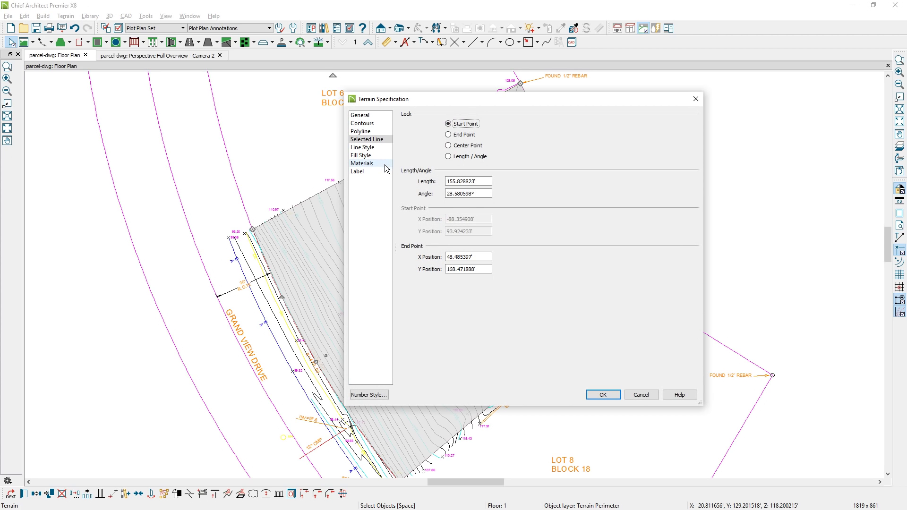
pyautogui.click(480, 193)
pyautogui.doubleClick(481, 193)
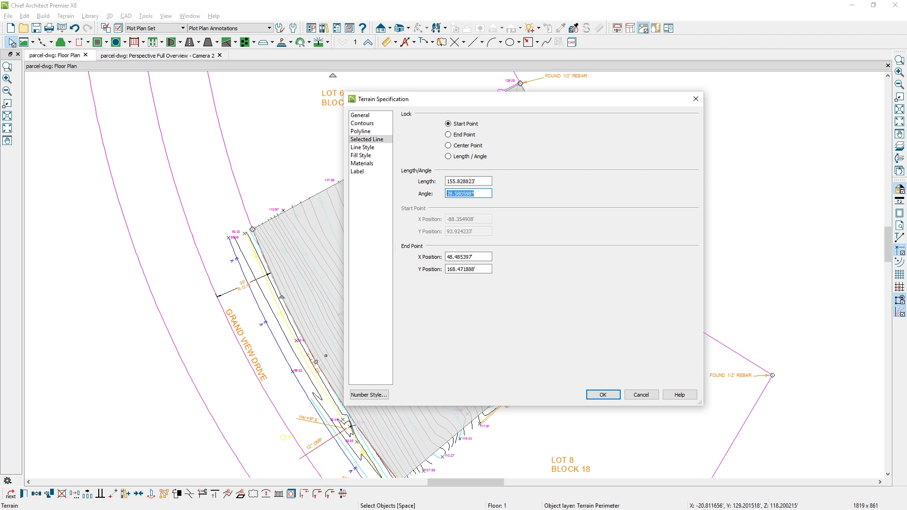
pyautogui.moveTo(906, 98); pyautogui.dragTo(786, 104)
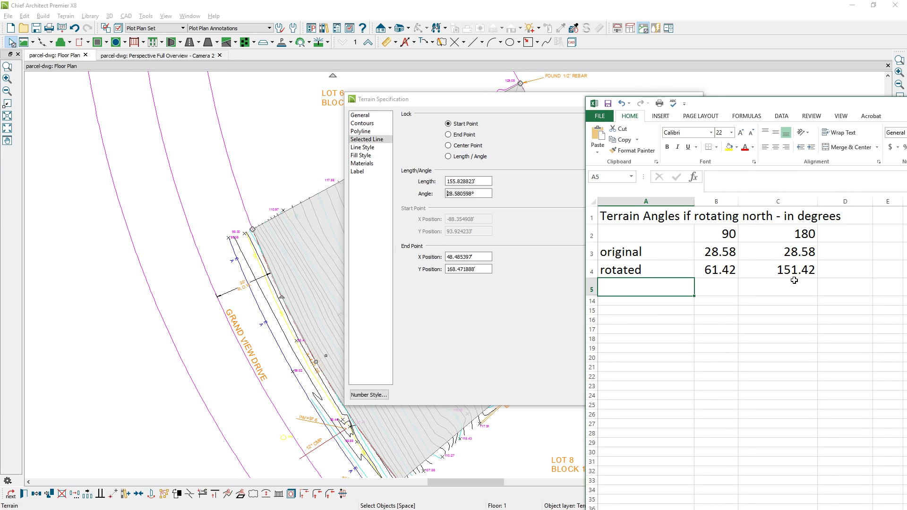
# Step: Check that B4's =B2-B3 formula gives 61.42, then move Excel off the terrain settings
pyautogui.click(722, 273)
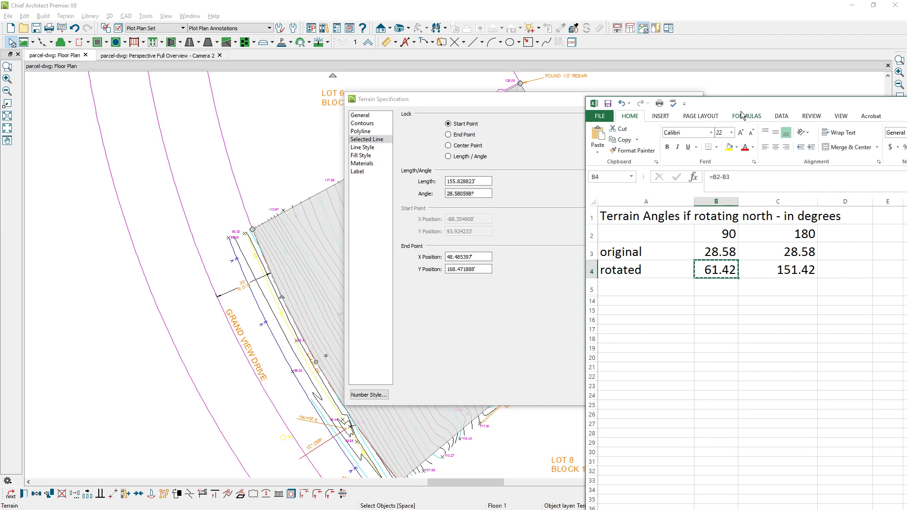
pyautogui.moveTo(745, 104); pyautogui.dragTo(906, 109)
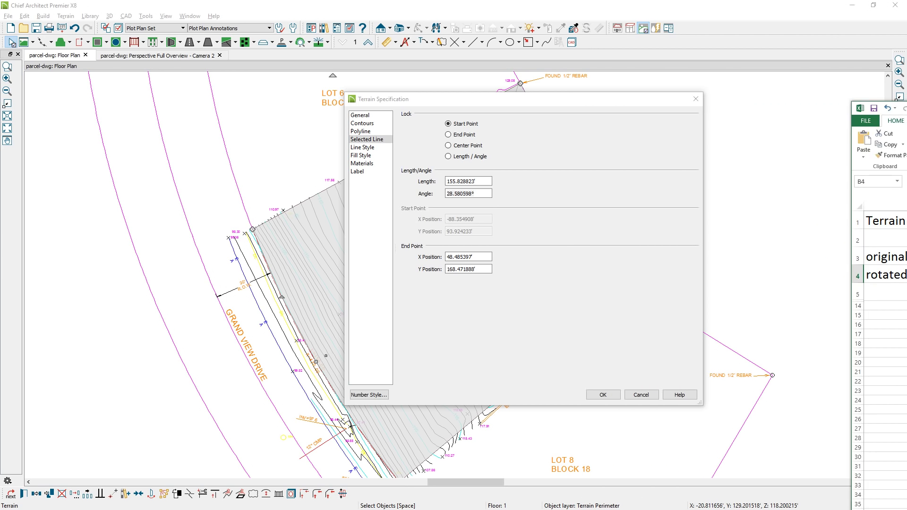
# Step: Select the whole plan and rotate it 61.419402° without resizing via Transform/Replicate Object
pyautogui.click(641, 394)
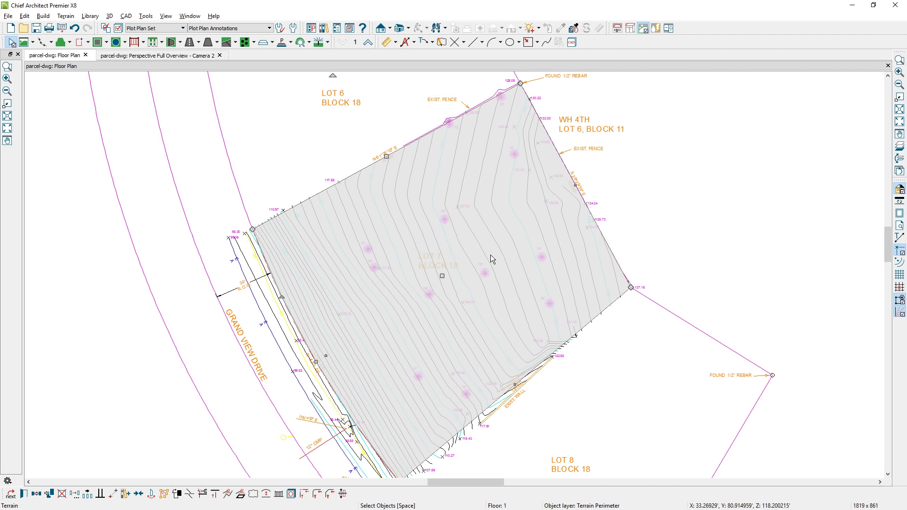
pyautogui.hotkey('ctrl', 'a')
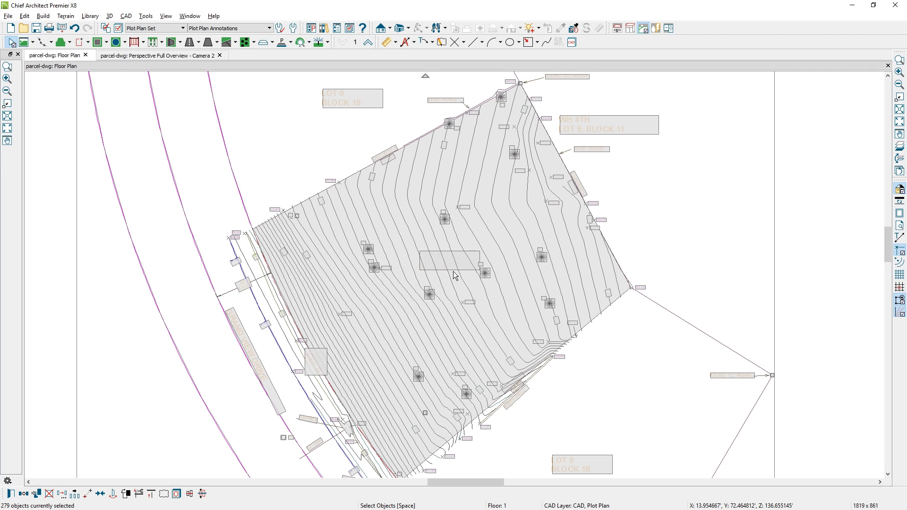
pyautogui.press('Escape')
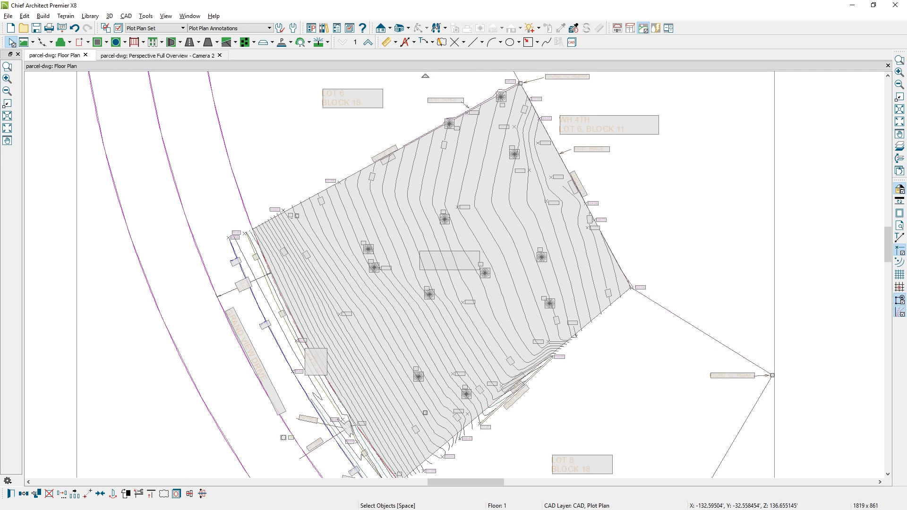
pyautogui.click(66, 495)
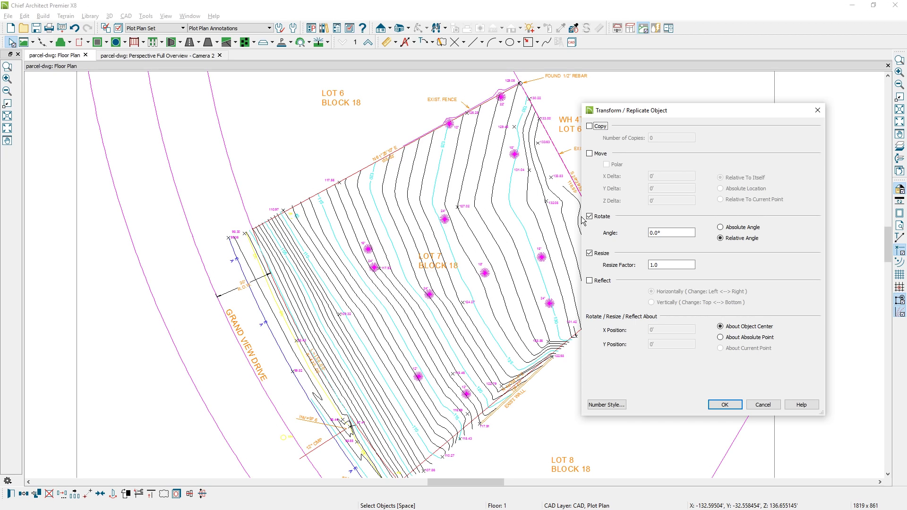
pyautogui.click(589, 253)
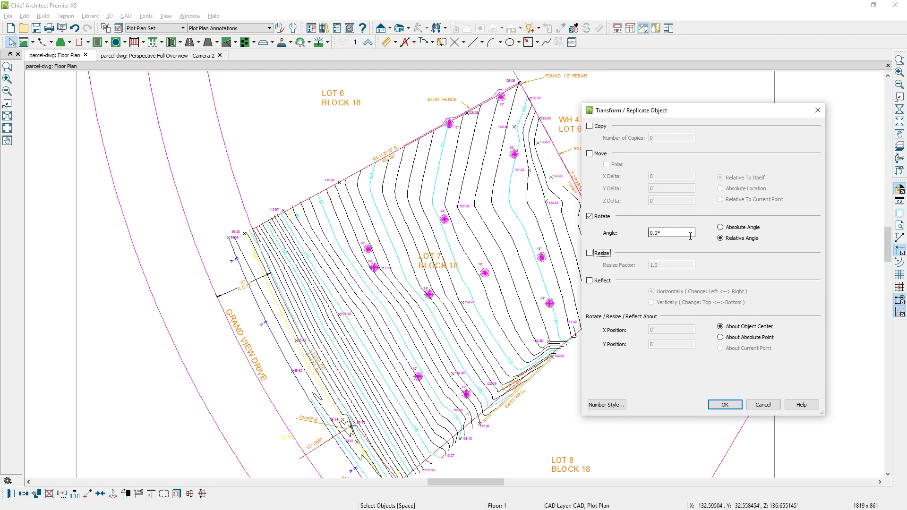
pyautogui.doubleClick(690, 236)
pyautogui.write('61.419402')
pyautogui.click(726, 405)
# Step: Draw a north pointer beside the lot's upper-right corner and open its Line Specification, showing 135.0°
pyautogui.scroll(-2, 509, 308)
pyautogui.moveTo(526, 356); pyautogui.dragTo(528, 262, button='middle')
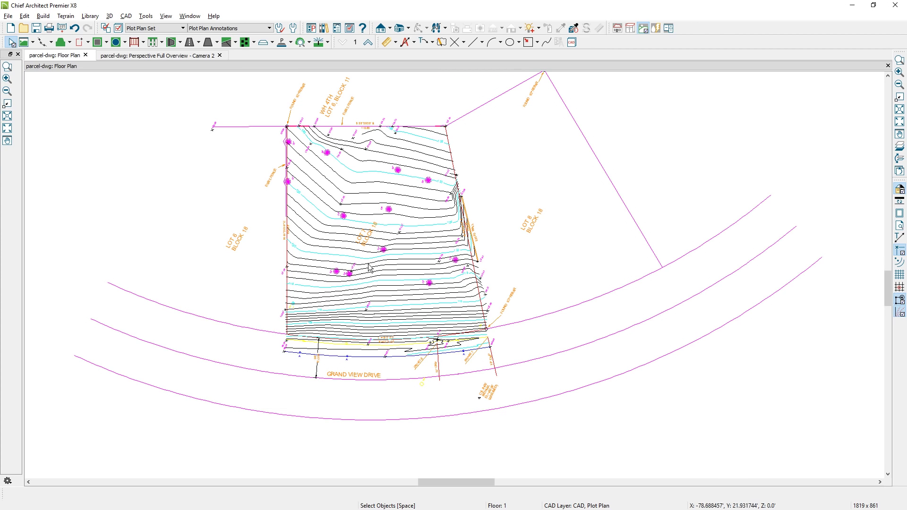
pyautogui.click(482, 42)
pyautogui.click(496, 93)
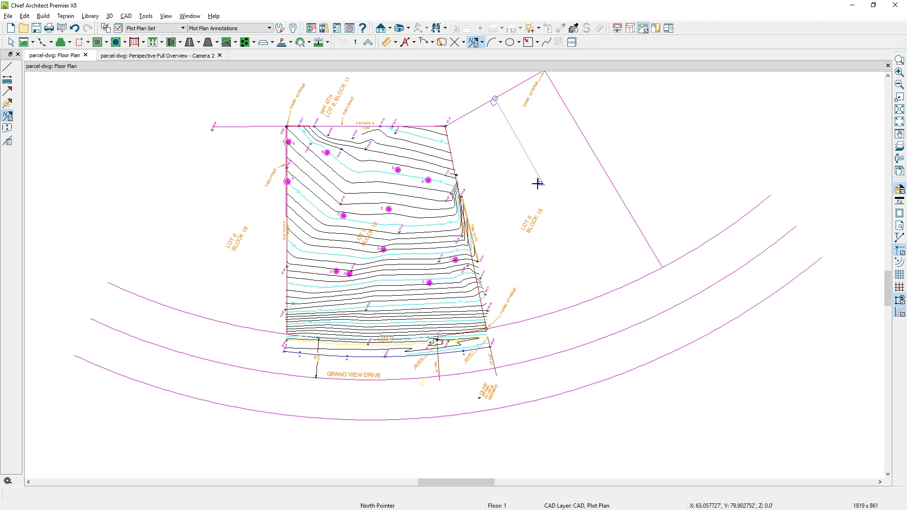
pyautogui.moveTo(537, 185); pyautogui.dragTo(505, 144)
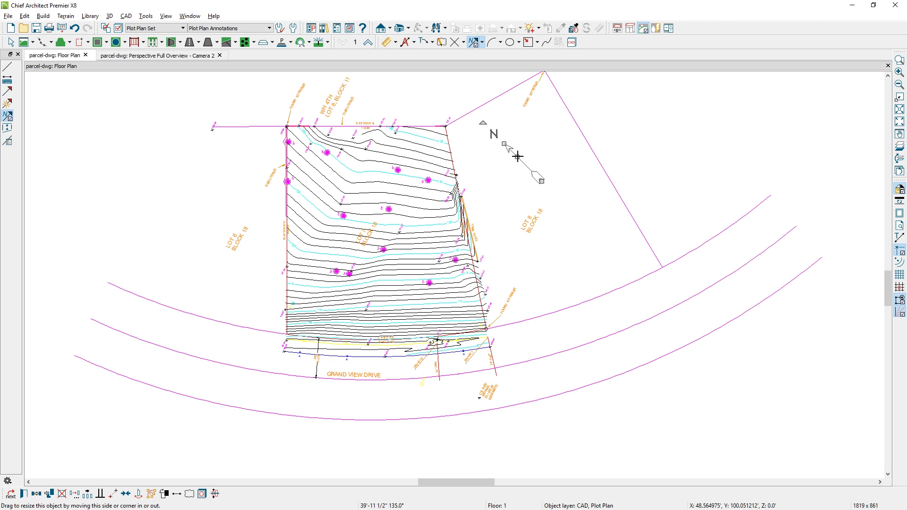
pyautogui.doubleClick(517, 156)
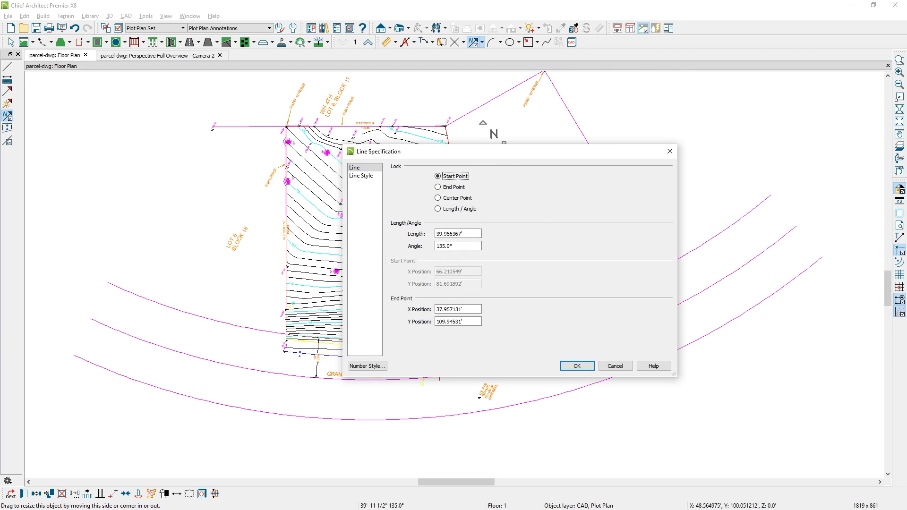
# Step: Copy the 151.42 rotated angle from Excel cell C4 into the north pointer's Angle field and apply it
pyautogui.hotkey('alt', 'Tab')
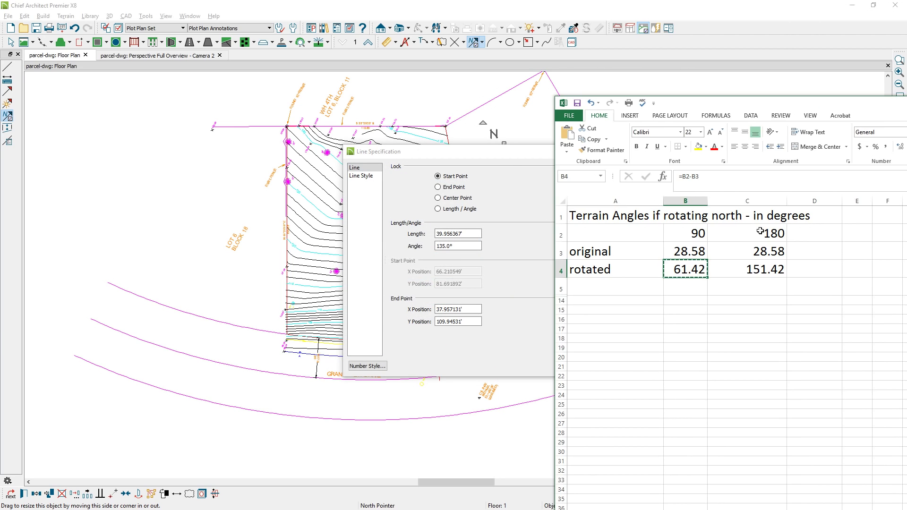
pyautogui.click(767, 233)
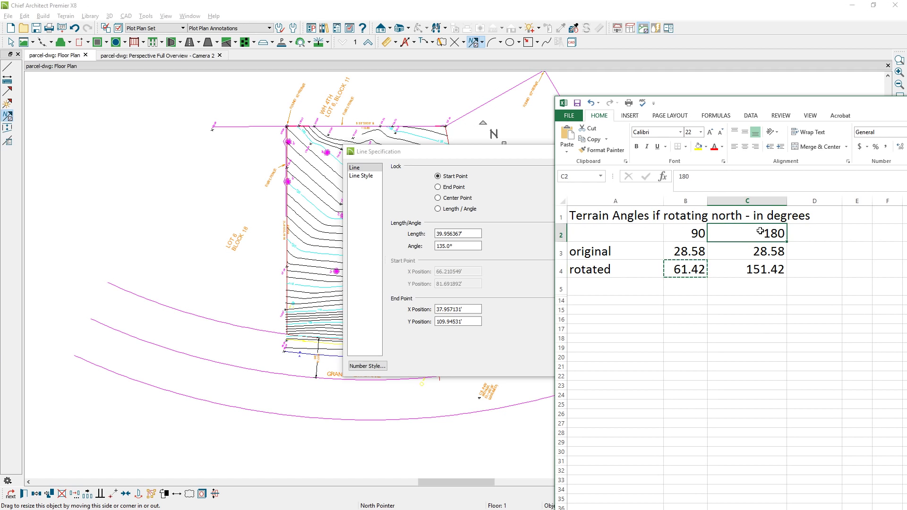
pyautogui.click(777, 270)
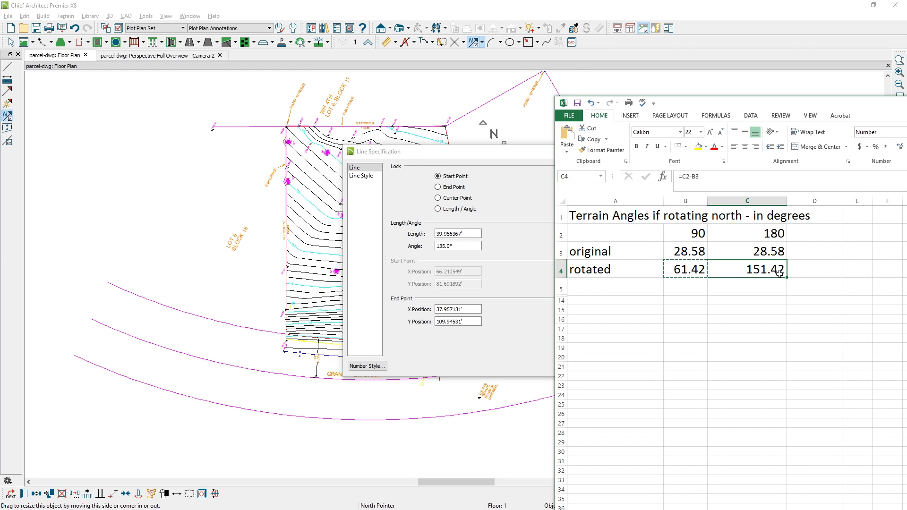
pyautogui.hotkey('ctrl', 'c')
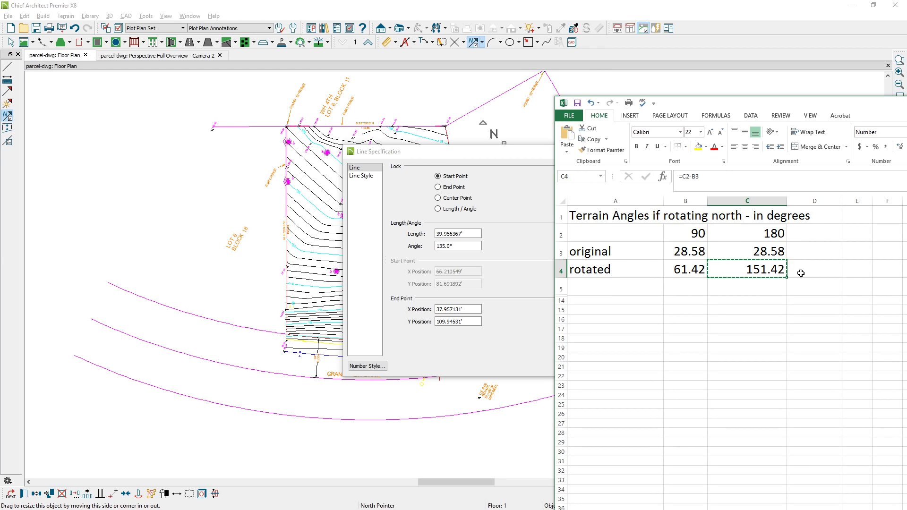
pyautogui.hotkey('alt', 'Tab')
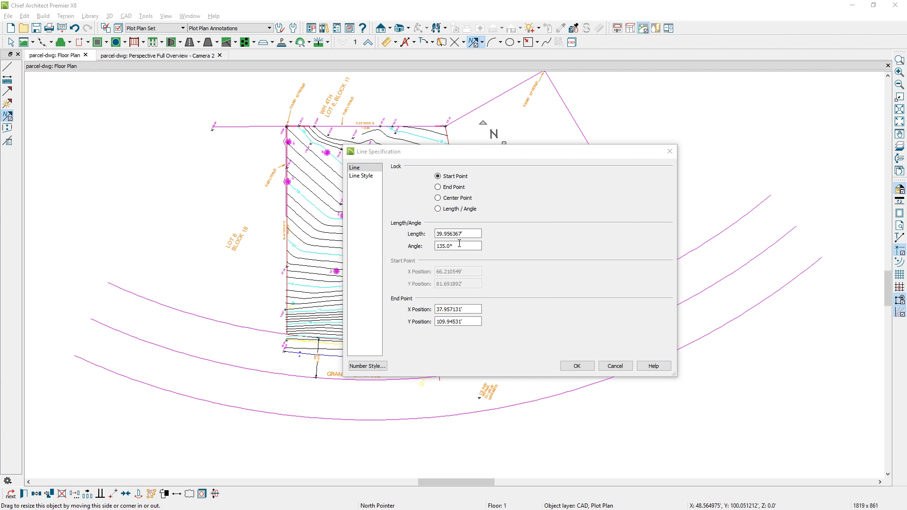
pyautogui.click(425, 253)
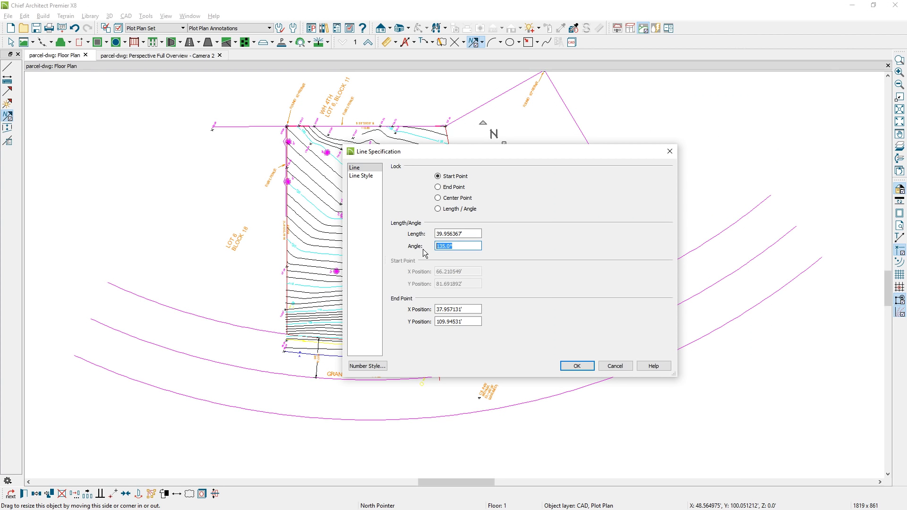
pyautogui.hotkey('ctrl', 'v')
pyautogui.click(577, 366)
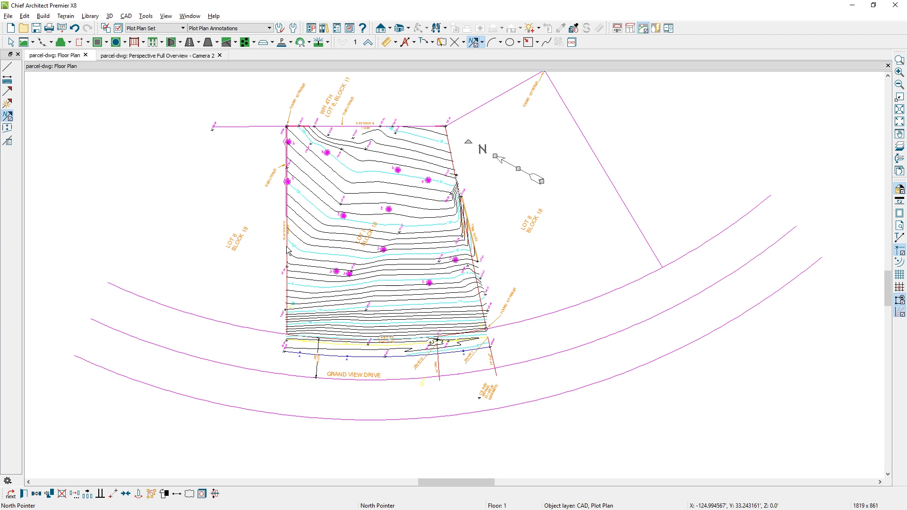
# Step: Zoom in on Lot 7's west line and select the terrain perimeter running along it
pyautogui.scroll(5, 290, 251)
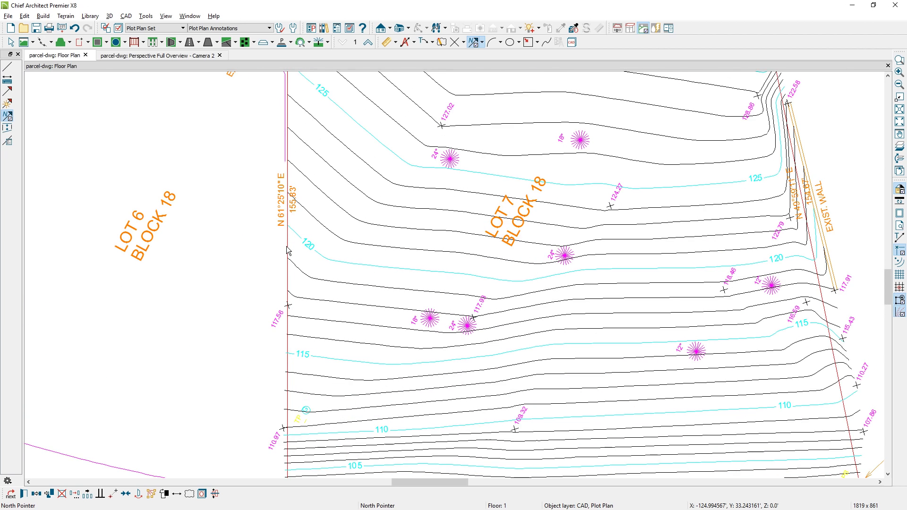
pyautogui.click(279, 198)
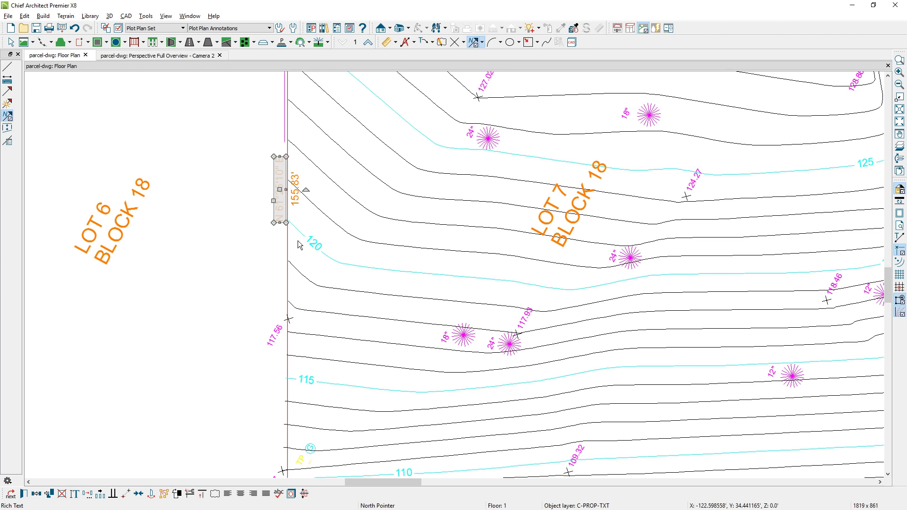
pyautogui.click(286, 286)
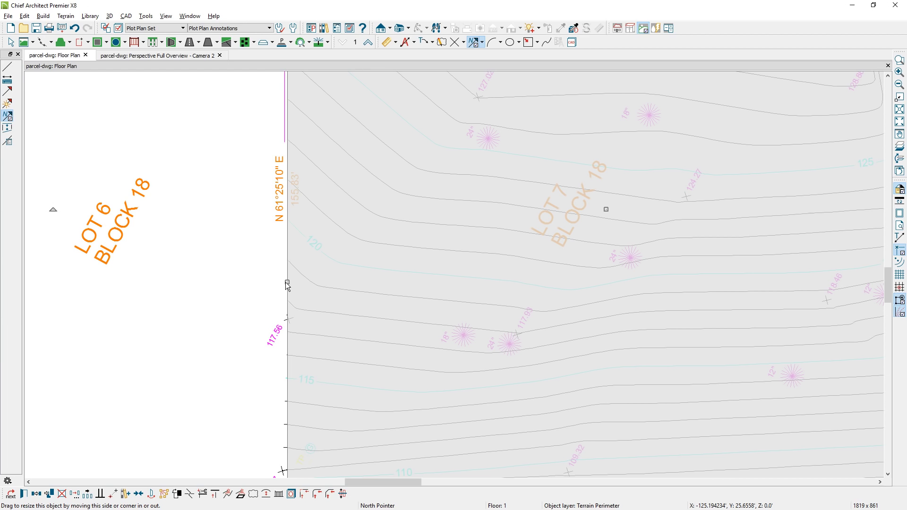
# Step: Turn on Show Length and Show Angle in the terrain perimeter's Line Style settings
pyautogui.doubleClick(286, 282)
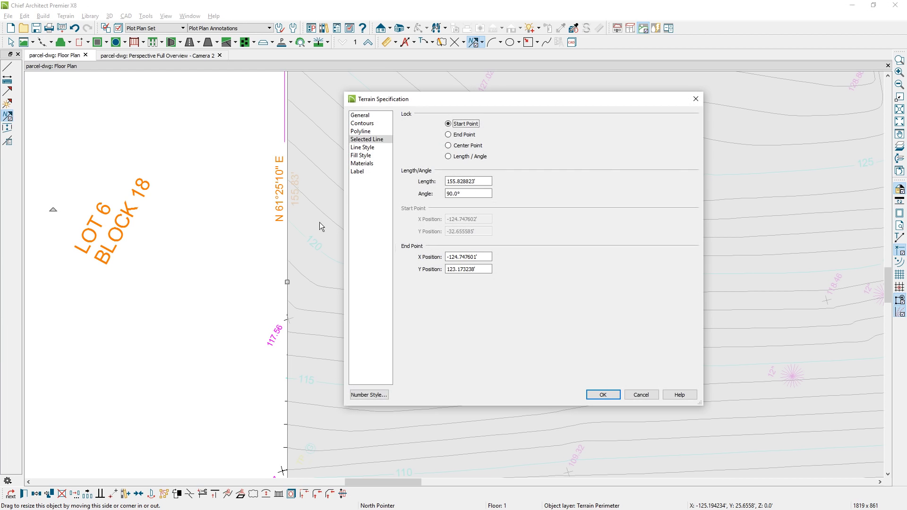
pyautogui.click(363, 148)
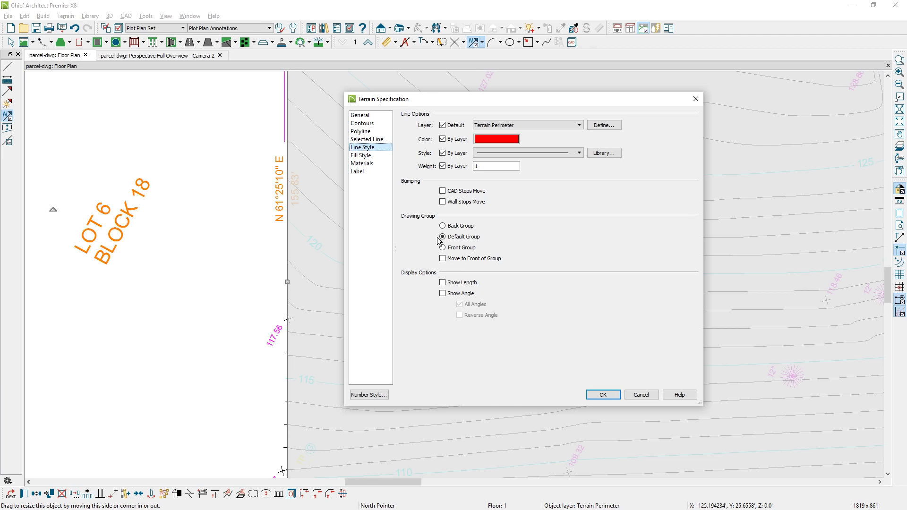
pyautogui.click(469, 284)
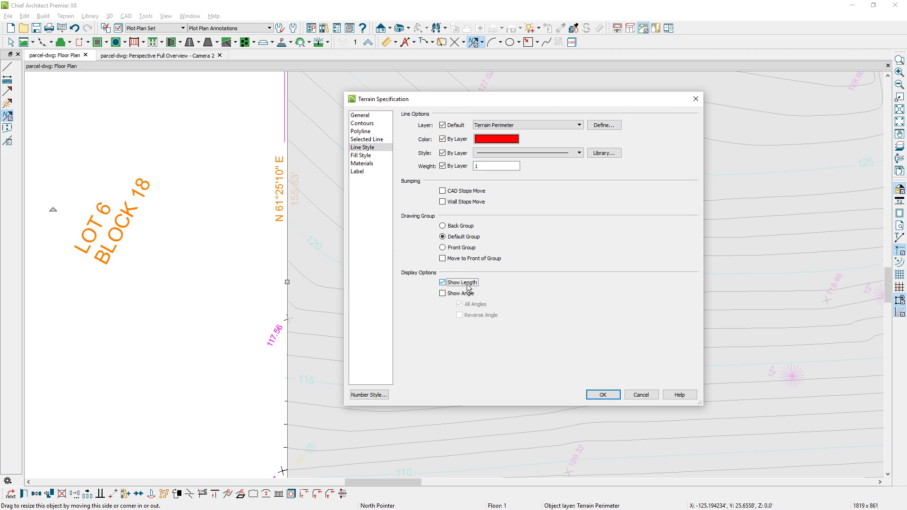
pyautogui.click(464, 295)
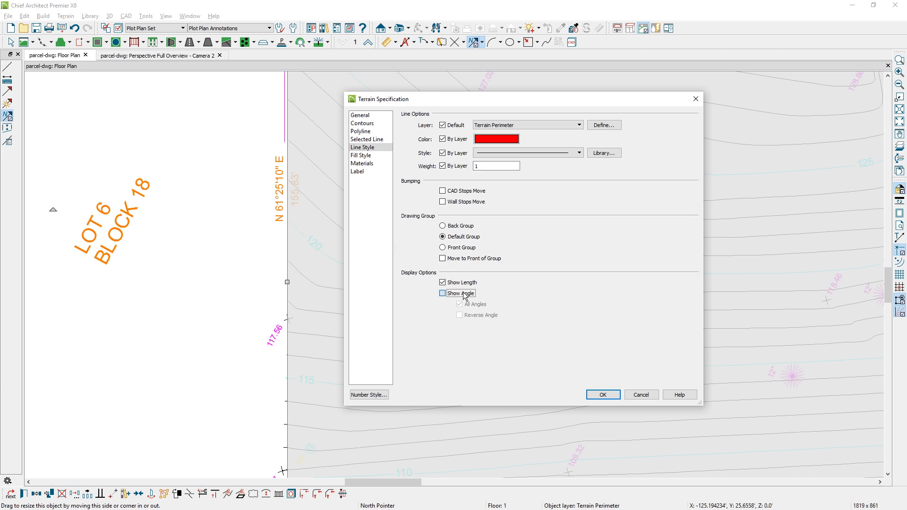
# Step: Set the Terrain Perimeter layer colour to black and apply the perimeter settings
pyautogui.click(611, 127)
pyautogui.click(501, 401)
pyautogui.click(513, 289)
pyautogui.click(635, 373)
pyautogui.click(603, 397)
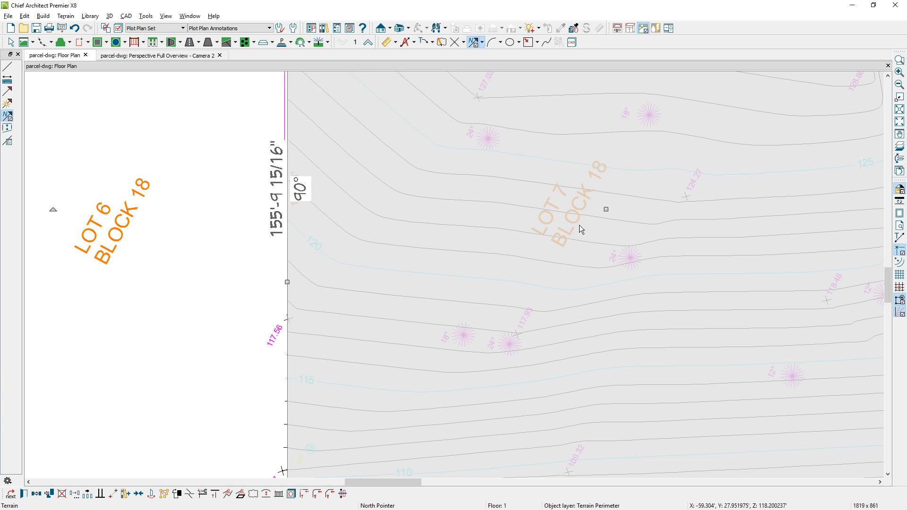
# Step: In General CAD defaults, format line lengths as decimal feet and line angles as quadrant bearings
pyautogui.click(294, 28)
pyautogui.click(37, 95)
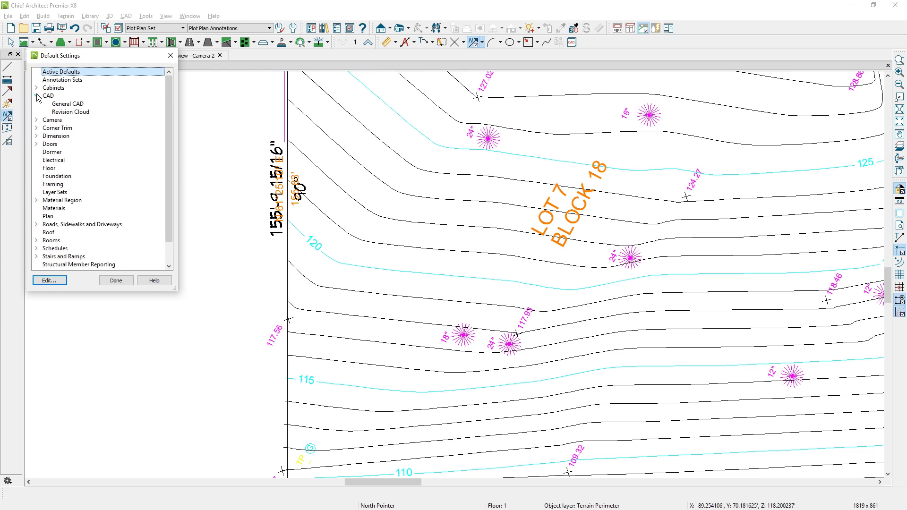
pyautogui.doubleClick(64, 104)
pyautogui.click(235, 171)
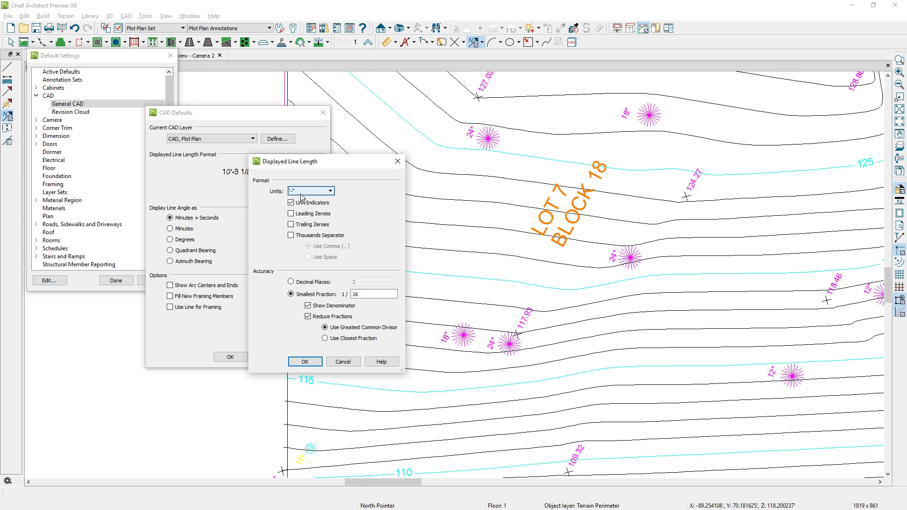
pyautogui.click(303, 191)
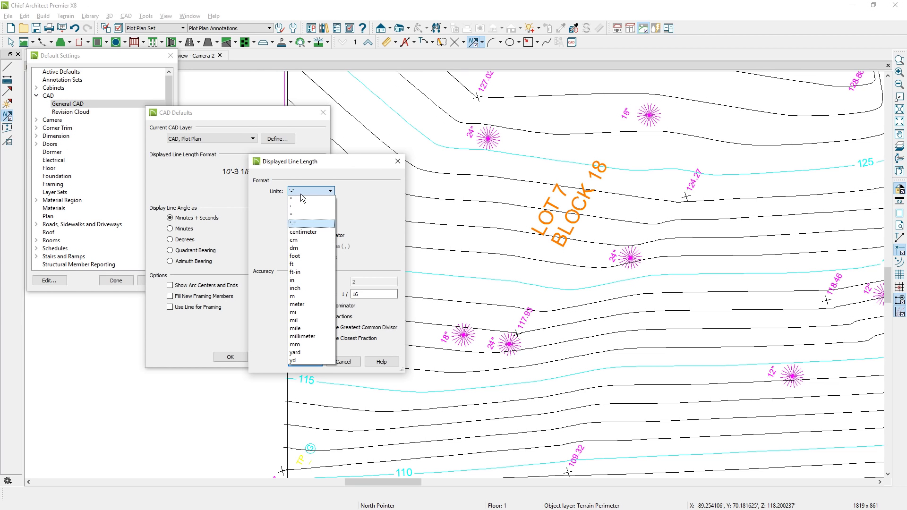
pyautogui.click(297, 263)
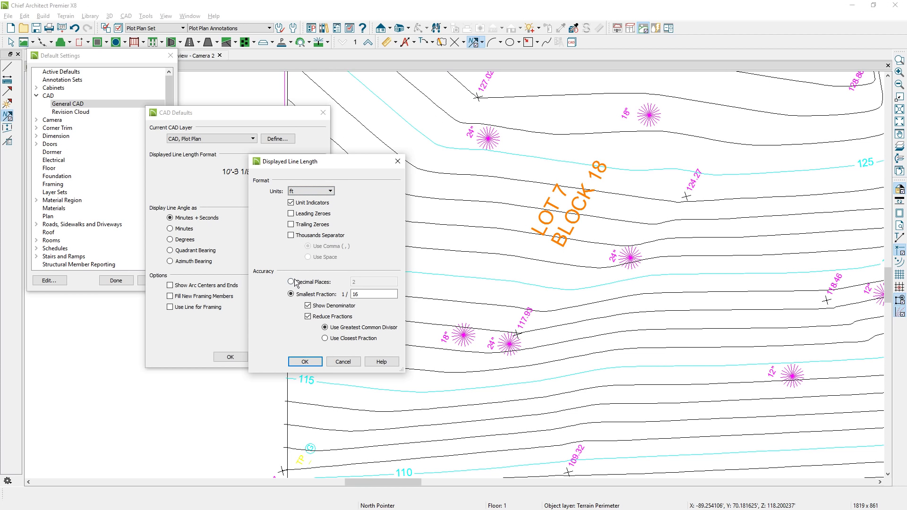
pyautogui.click(291, 282)
pyautogui.click(305, 362)
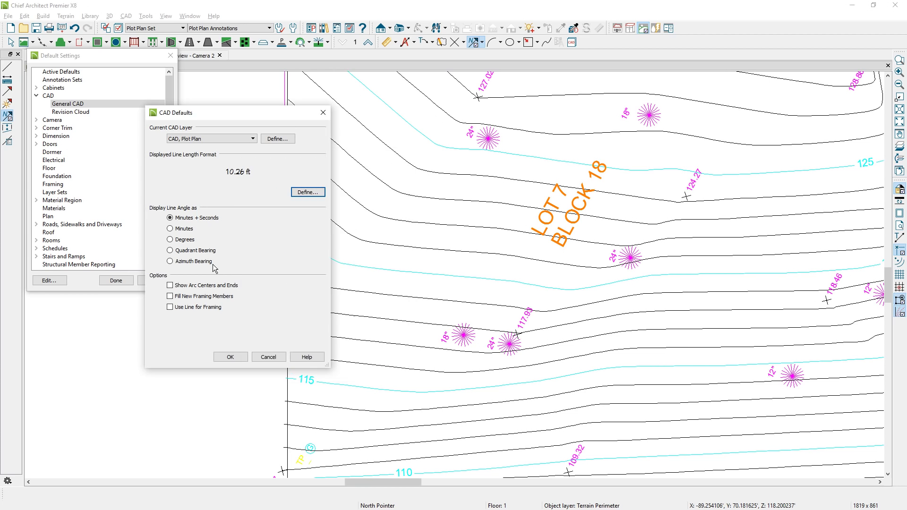
pyautogui.click(186, 255)
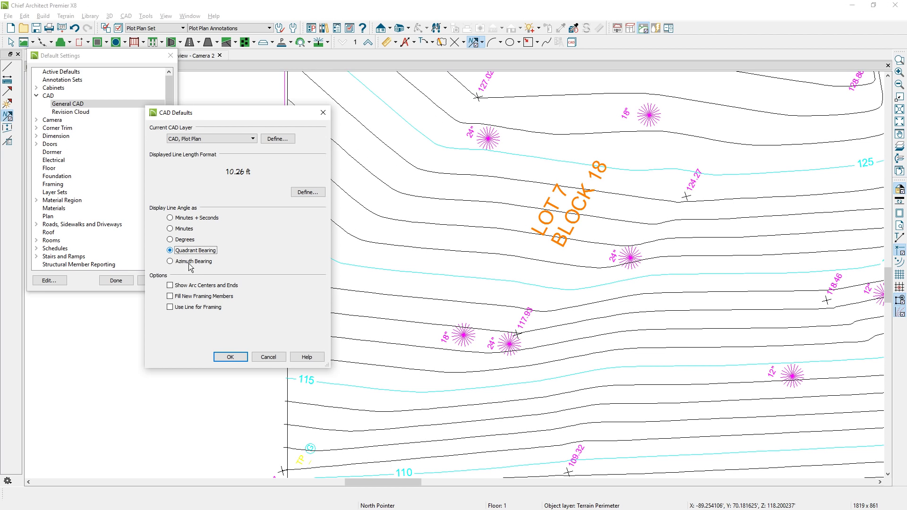
pyautogui.click(230, 356)
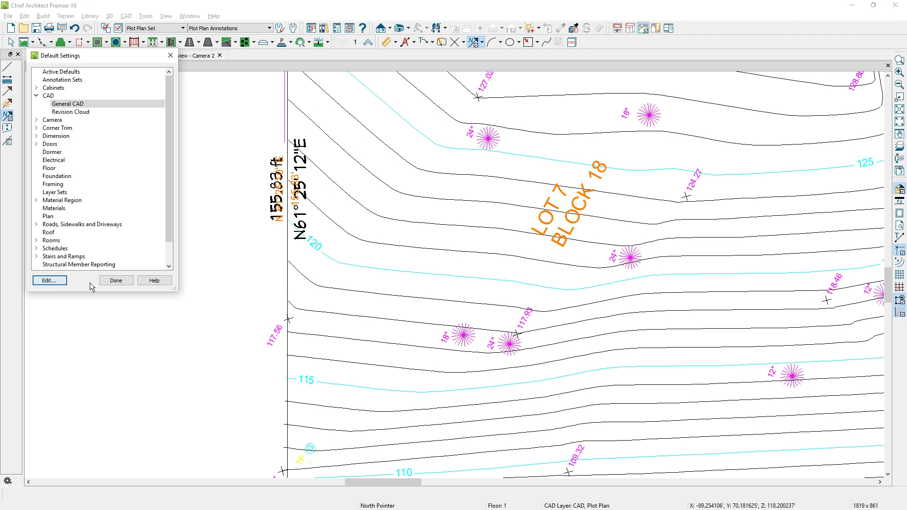
pyautogui.click(110, 281)
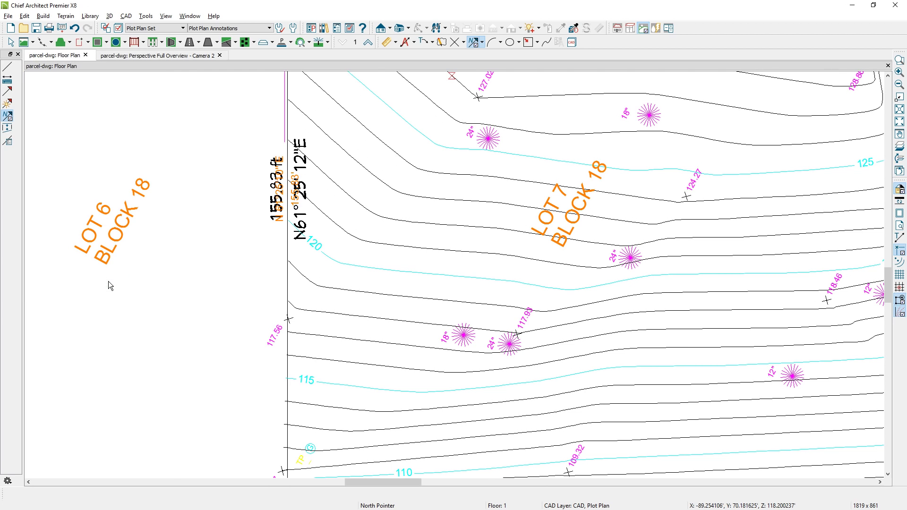
# Step: Move the old 155.83' label above and the old bearing text below the new labels
pyautogui.scroll(1, 260, 205)
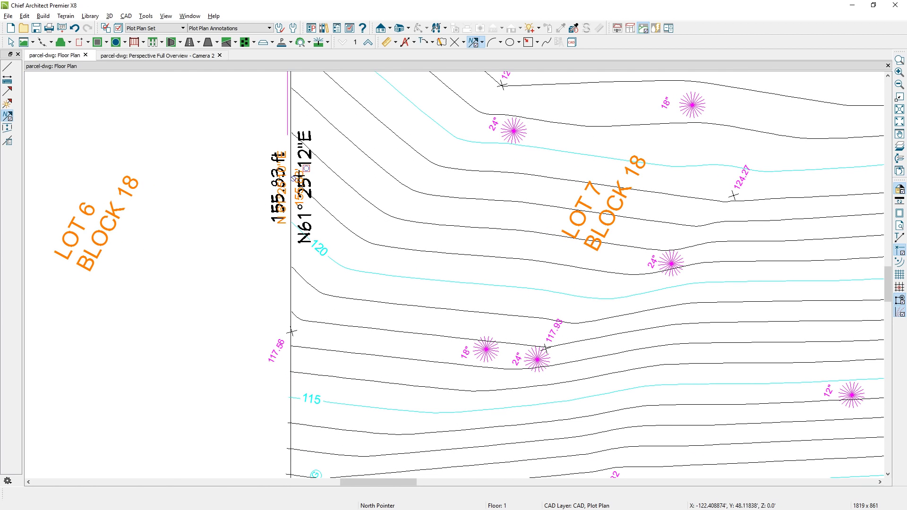
pyautogui.click(293, 178)
pyautogui.click(298, 189)
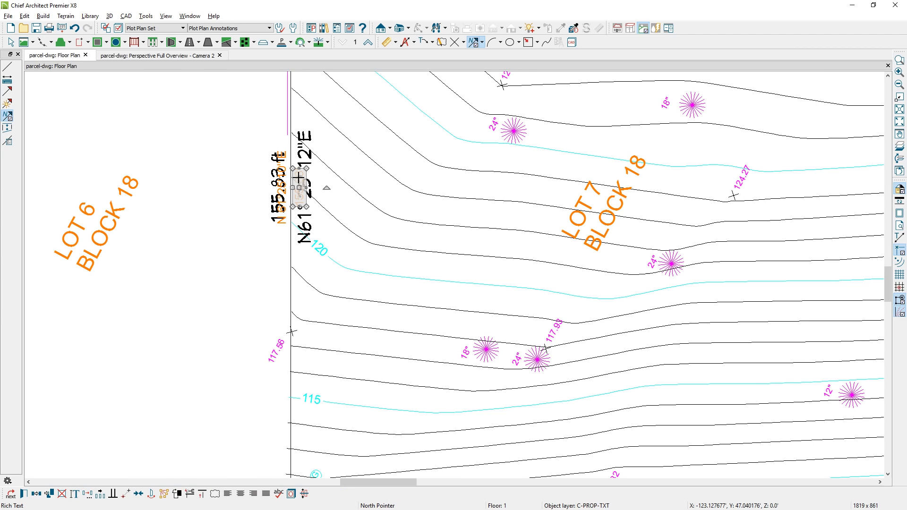
pyautogui.moveTo(299, 188); pyautogui.dragTo(273, 109)
pyautogui.click(285, 208)
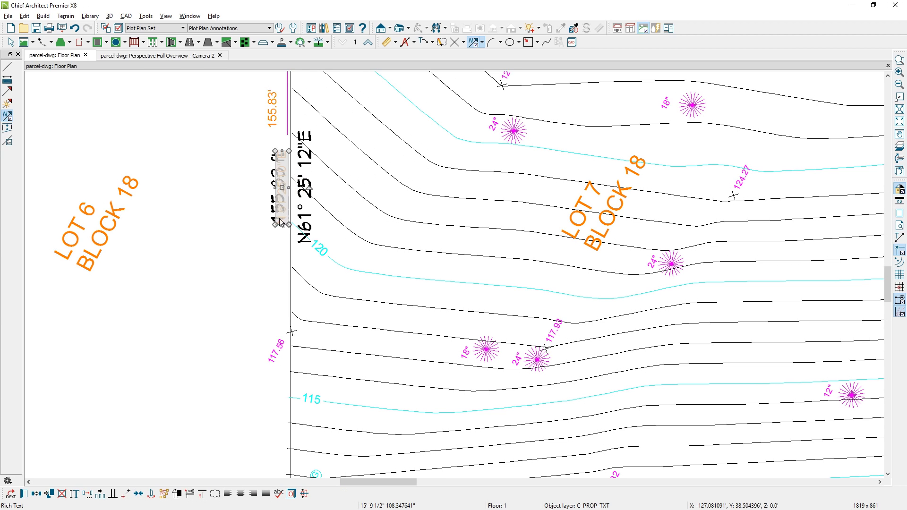
pyautogui.moveTo(286, 206); pyautogui.dragTo(308, 306)
pyautogui.press('Escape')
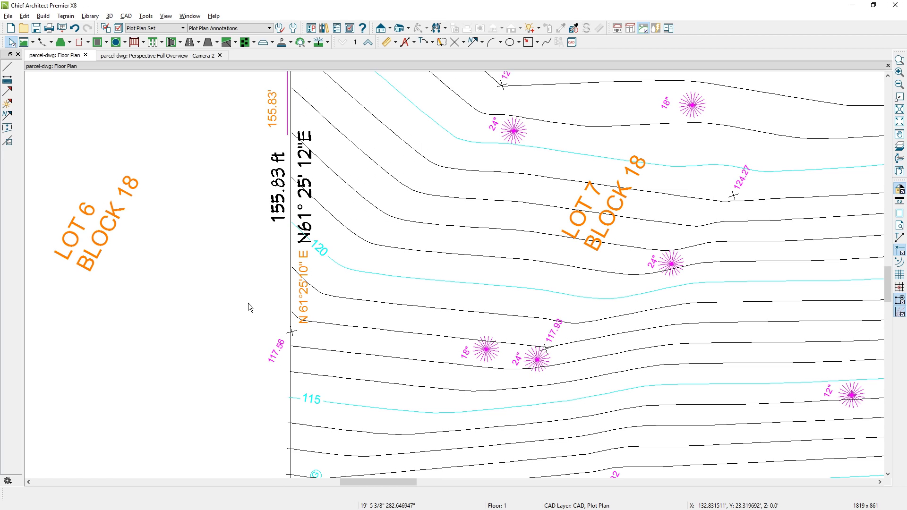
# Step: Delete the old orange bearing text and zoom back out
pyautogui.click(308, 273)
pyautogui.press('Delete')
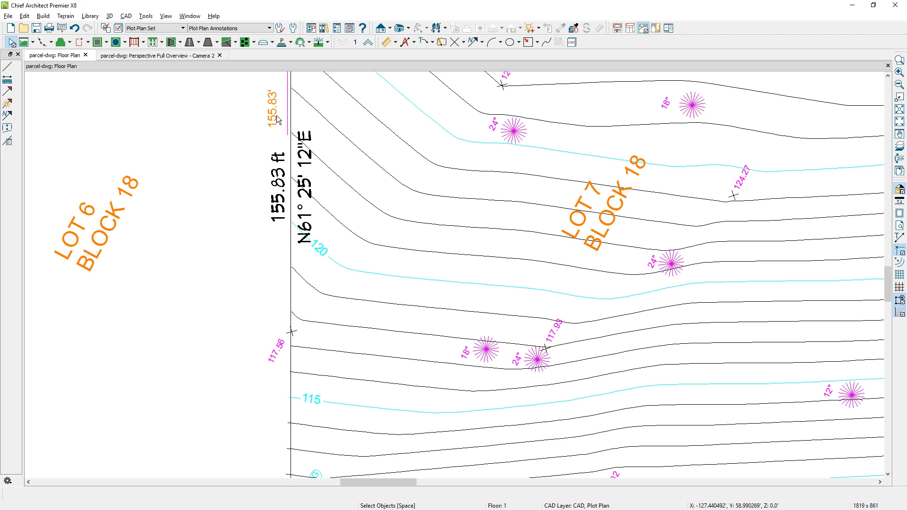
pyautogui.scroll(-3, 268, 133)
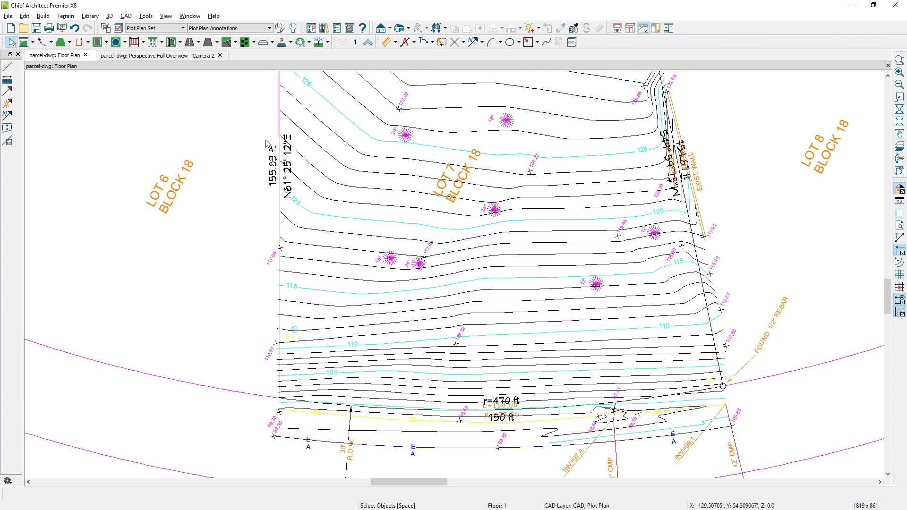